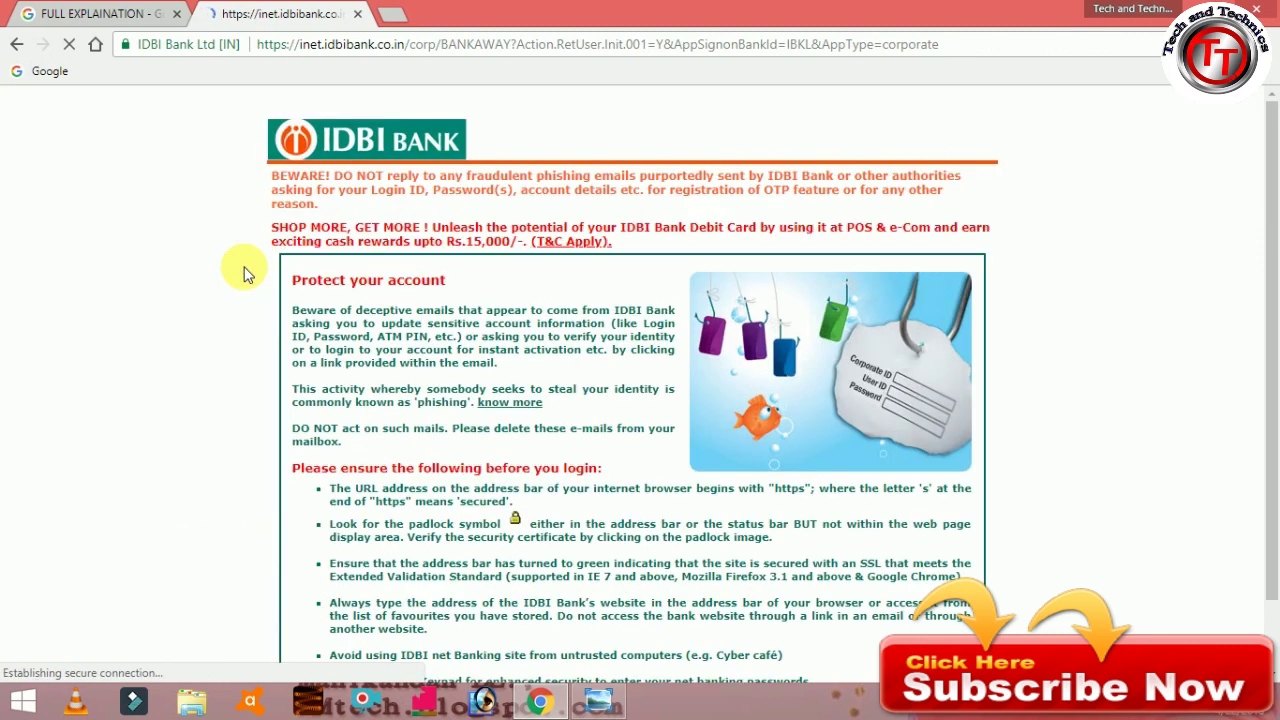
Get past the security notice to the Personal Banking login form and zoom the page so it fits
{"action": "key", "text": "ctrl+minus"}
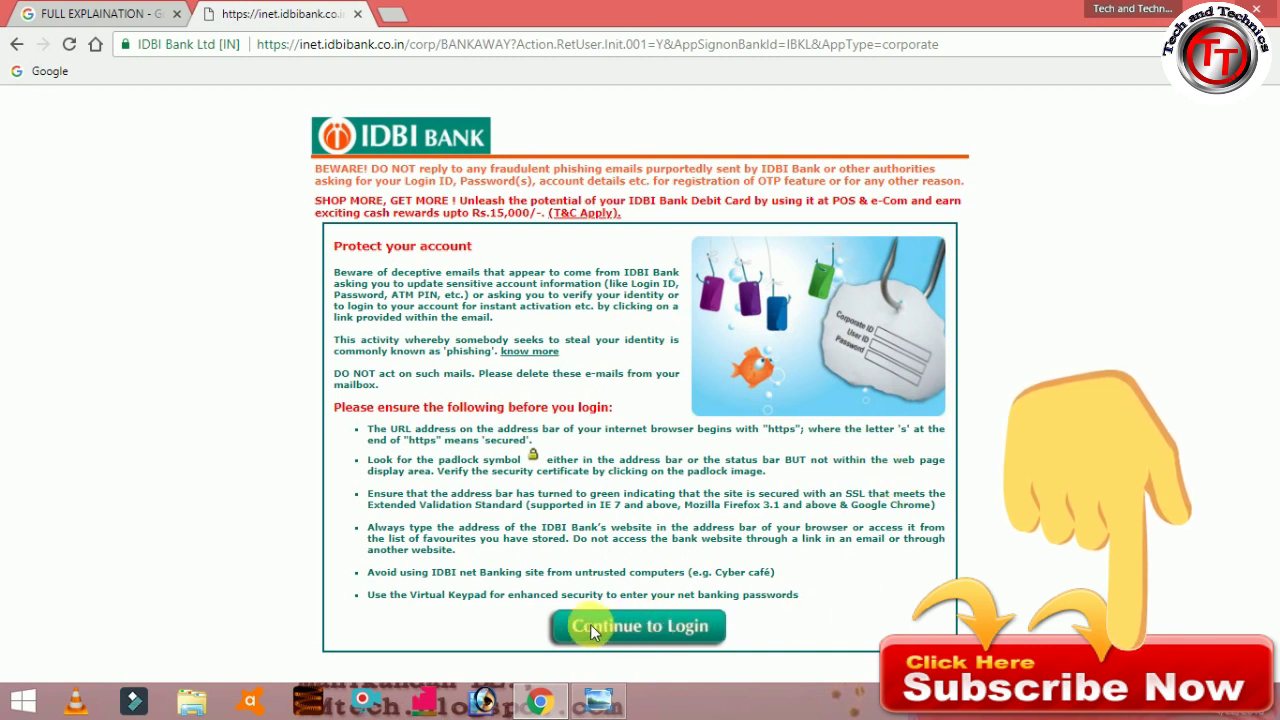
{"action": "left_click", "coordinate": [679, 637]}
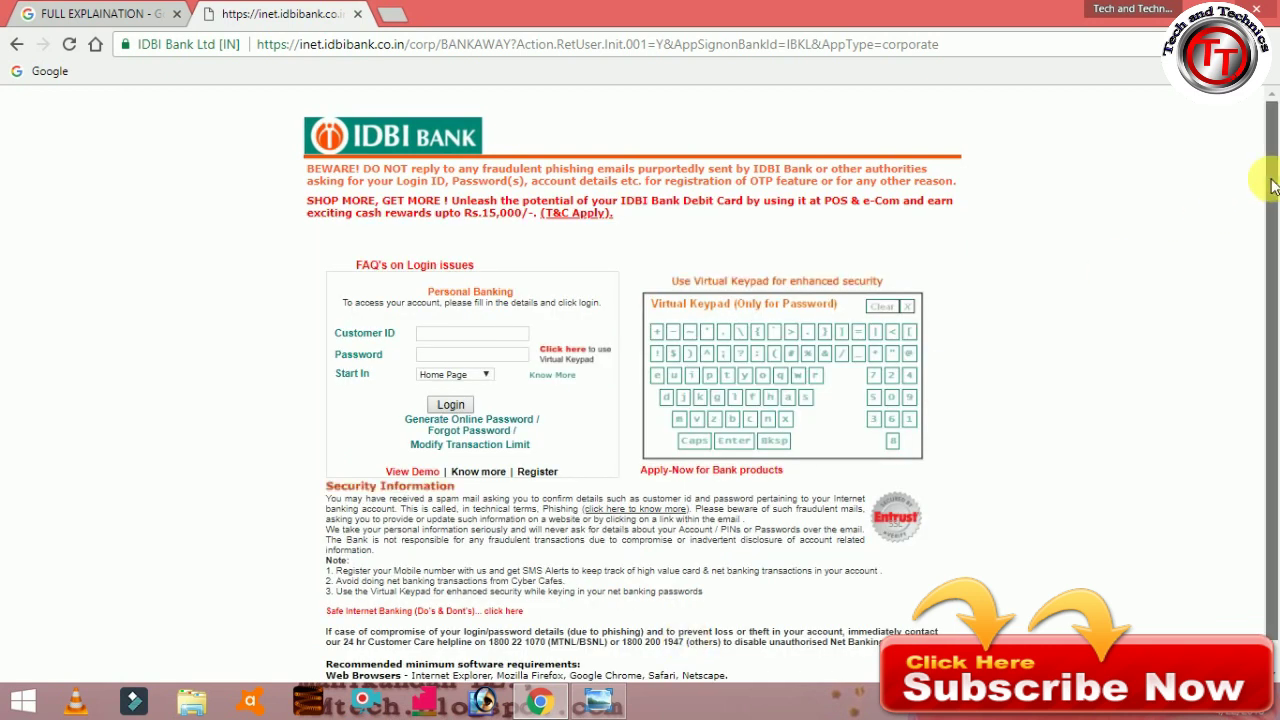
{"action": "scroll", "coordinate": [1272, 185], "scroll_direction": "down", "scroll_amount": 1}
{"action": "key", "text": "ctrl+0"}
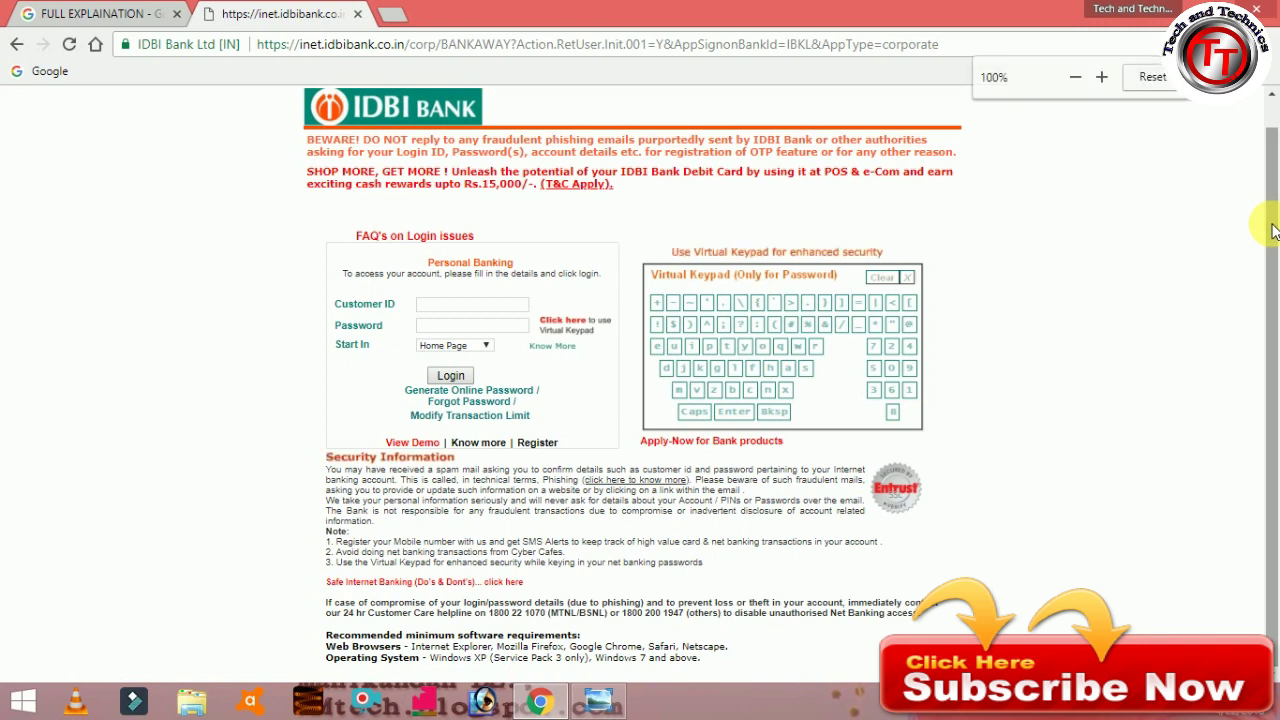
{"action": "key", "text": "ctrl+plus"}
{"action": "scroll", "coordinate": [1276, 314], "scroll_direction": "down", "scroll_amount": 1}
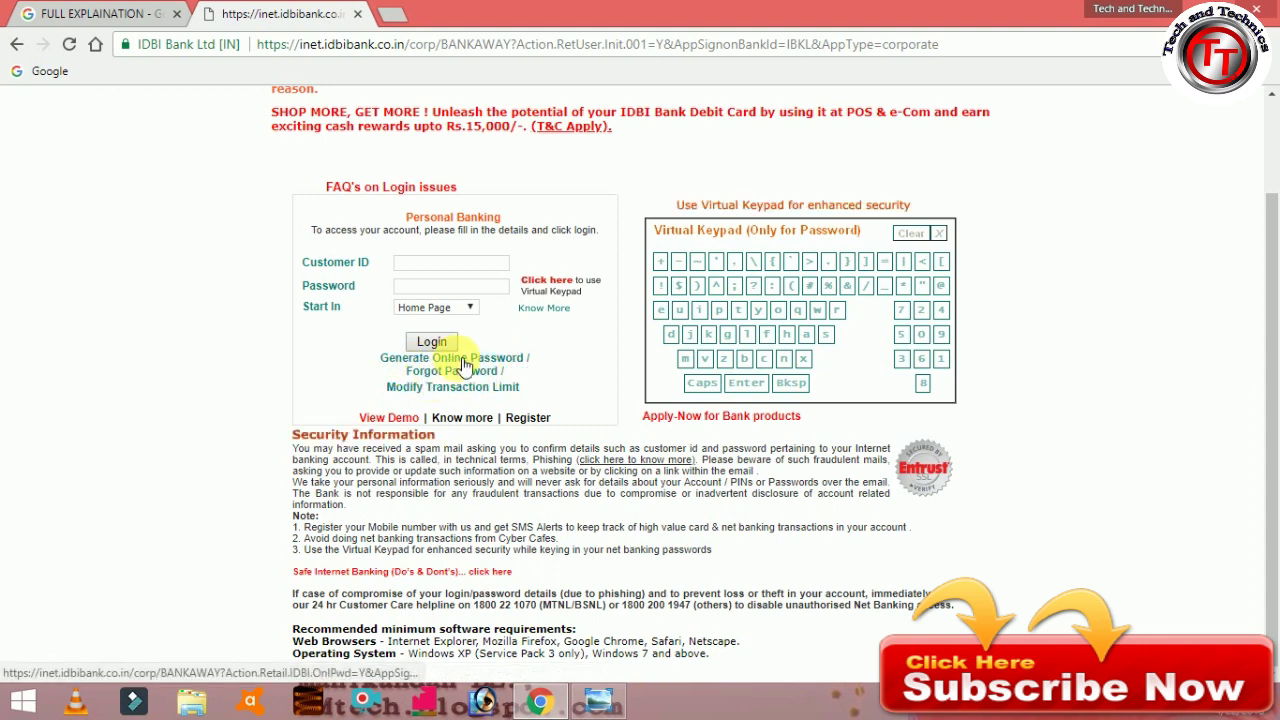
Open Generate Online Password and submit the customer ID, account number and mobile number
{"action": "left_click", "coordinate": [462, 366]}
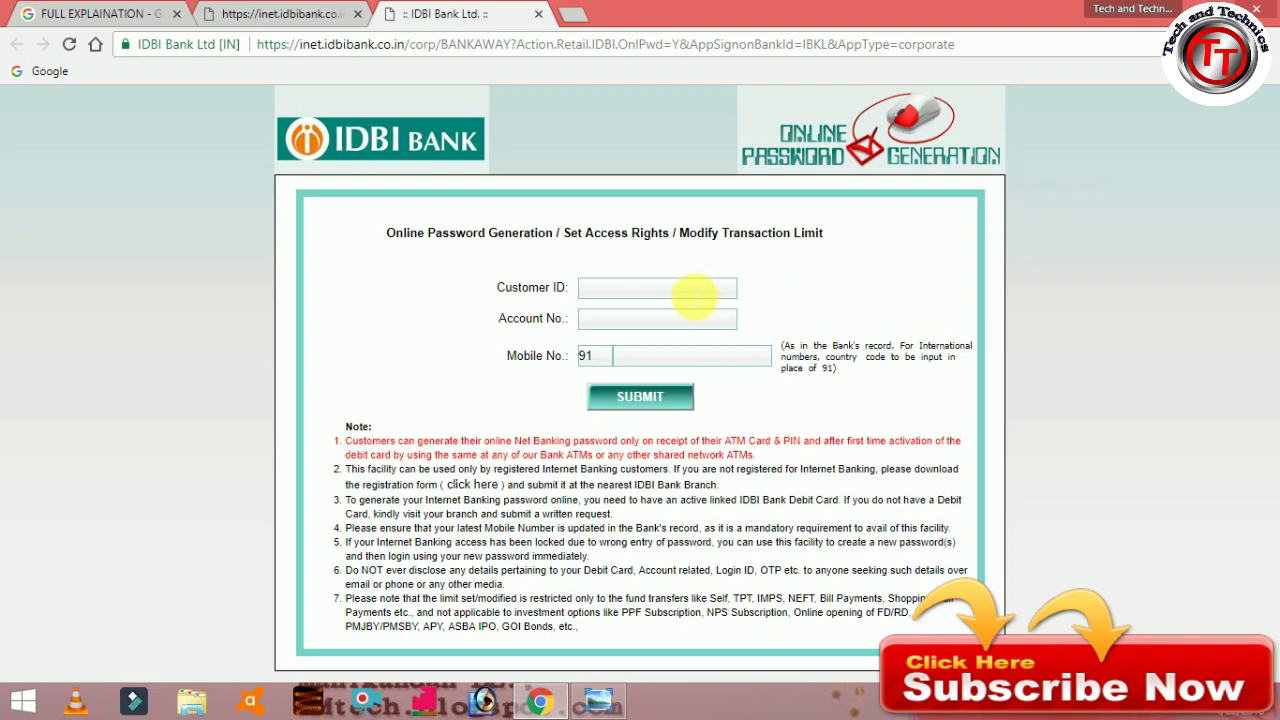
{"action": "left_click", "coordinate": [695, 296]}
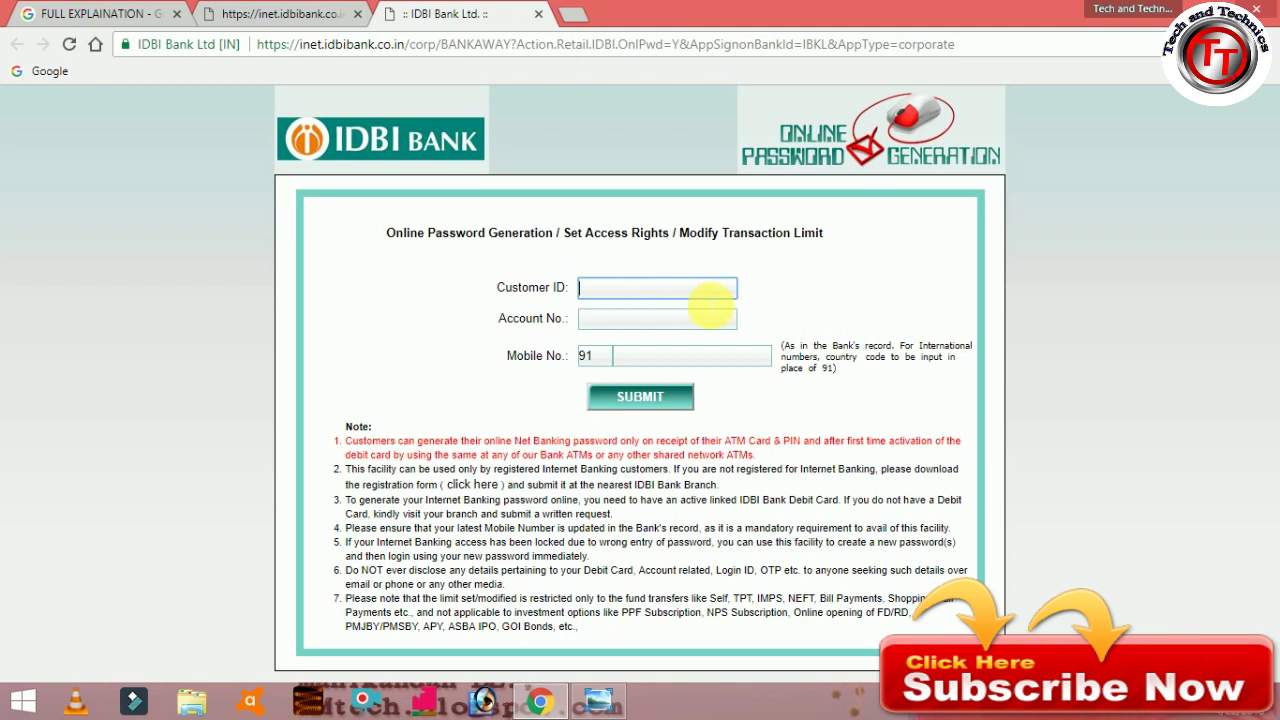
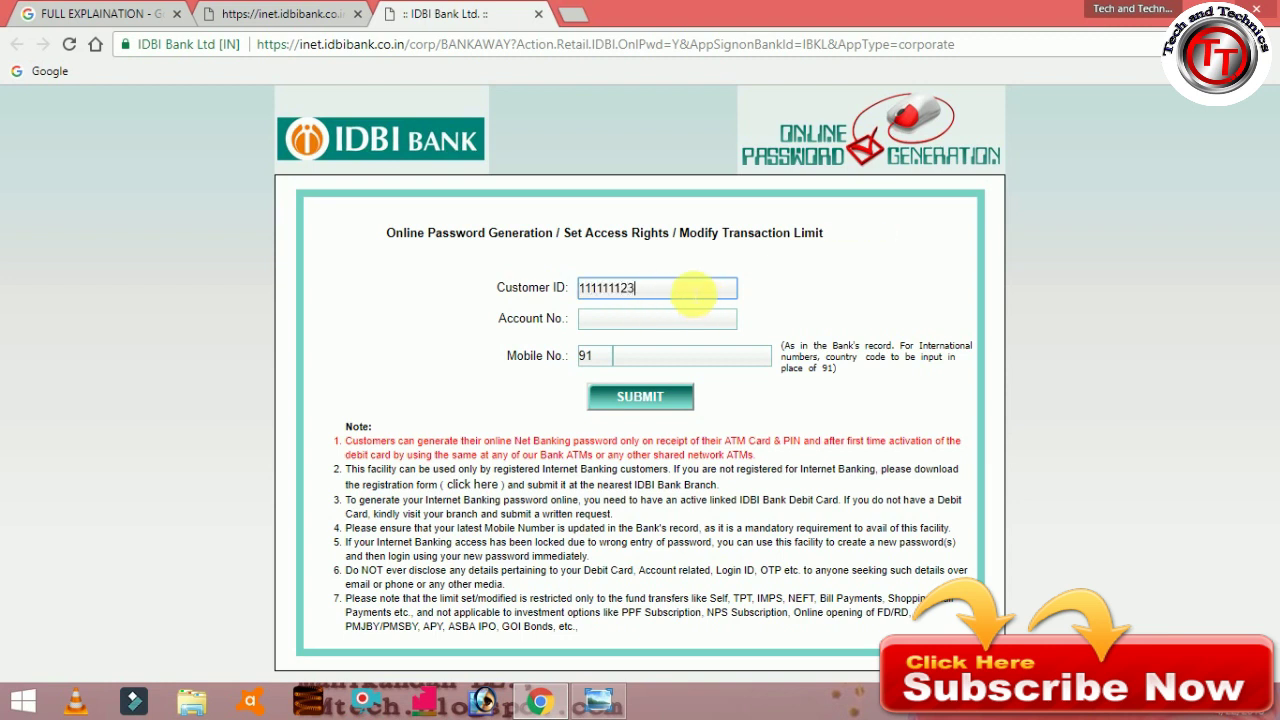
{"action": "left_click", "coordinate": [638, 322]}
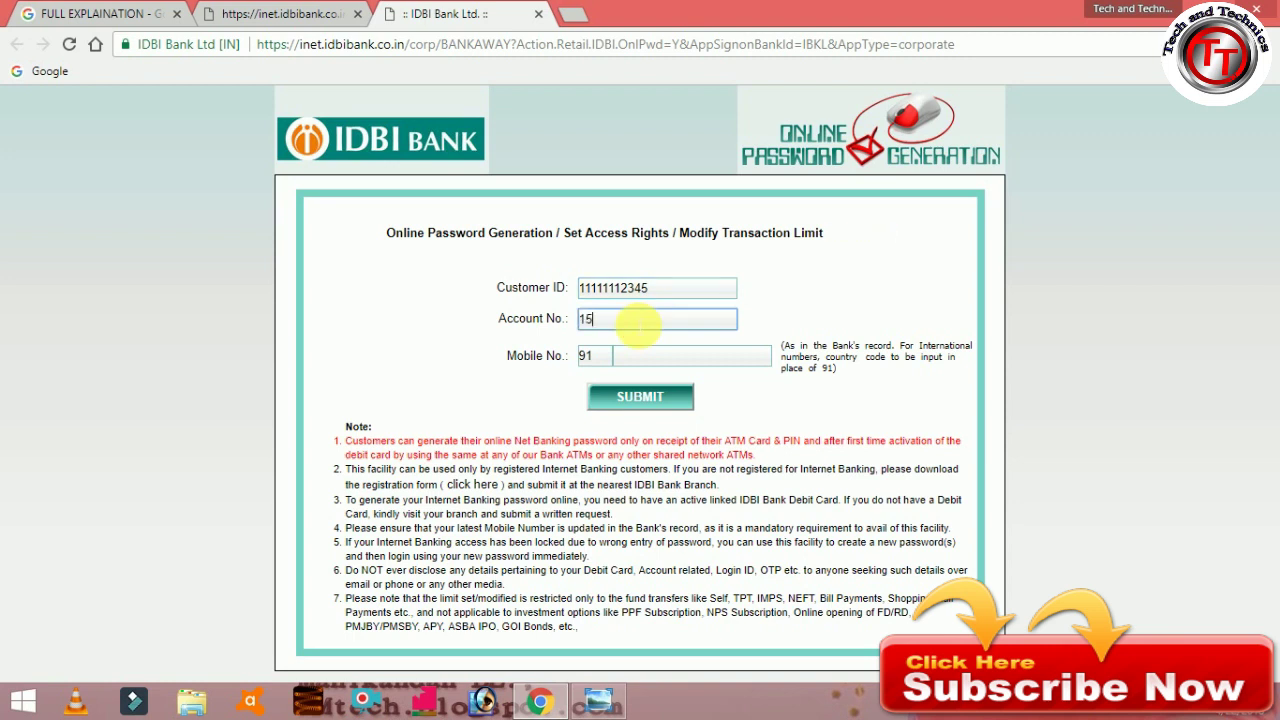
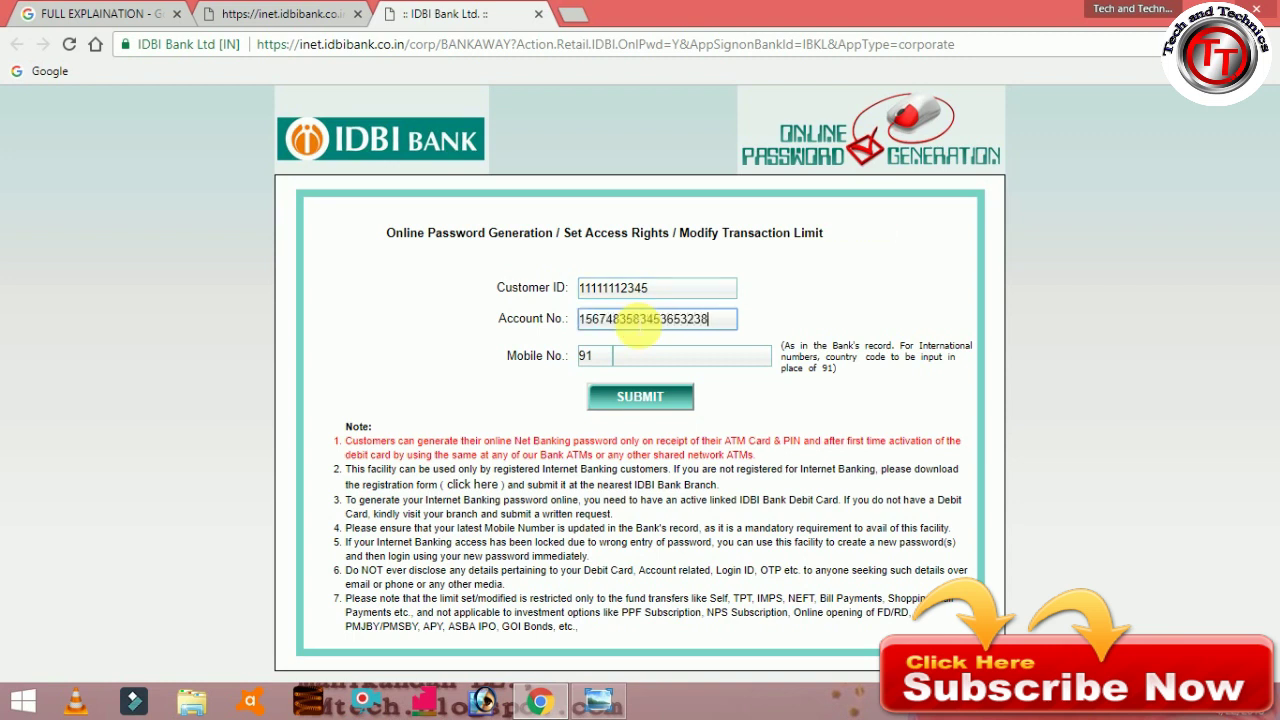
{"action": "left_click", "coordinate": [630, 358]}
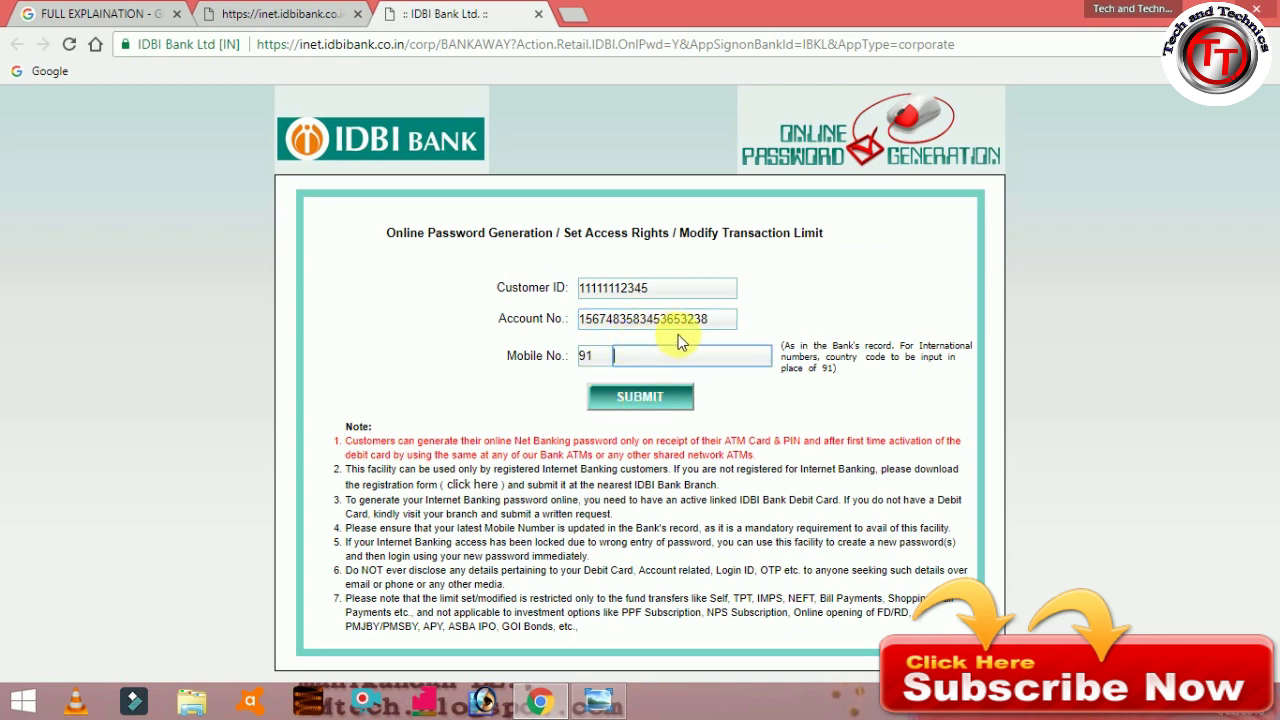
{"action": "left_click", "coordinate": [660, 397]}
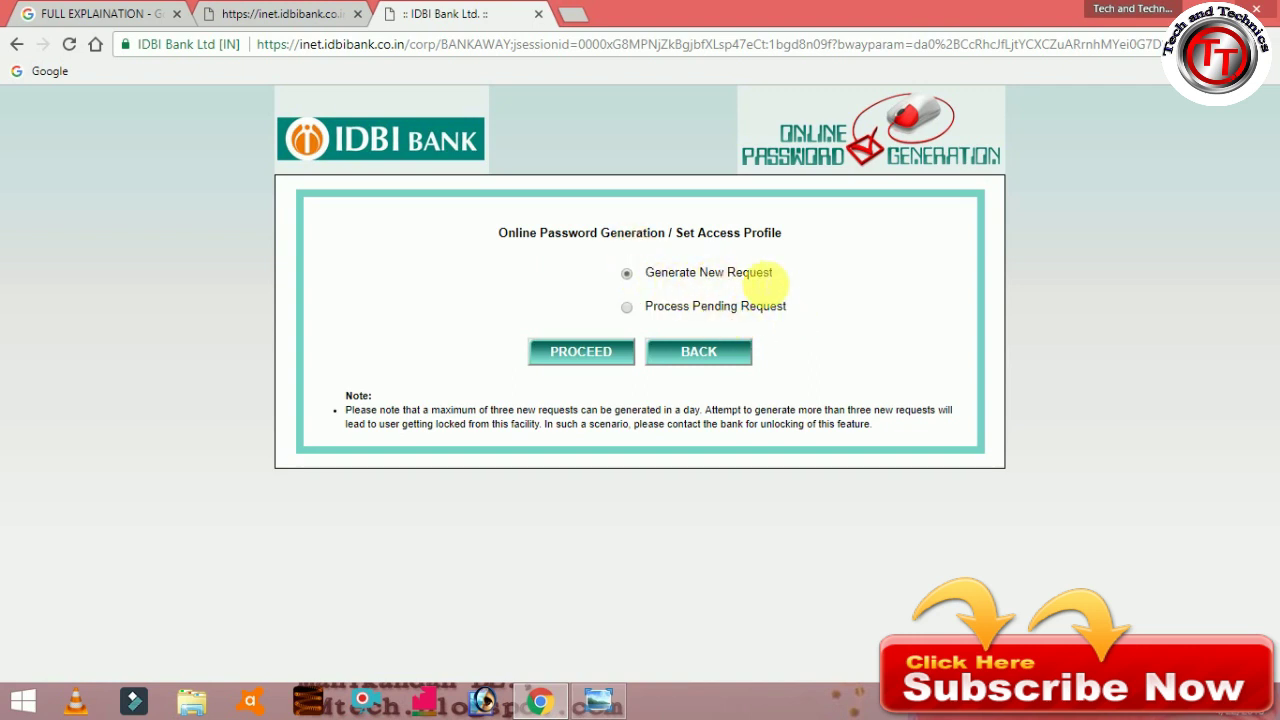
Choose Generate New Request and proceed to debit card validation
{"action": "left_click", "coordinate": [599, 356]}
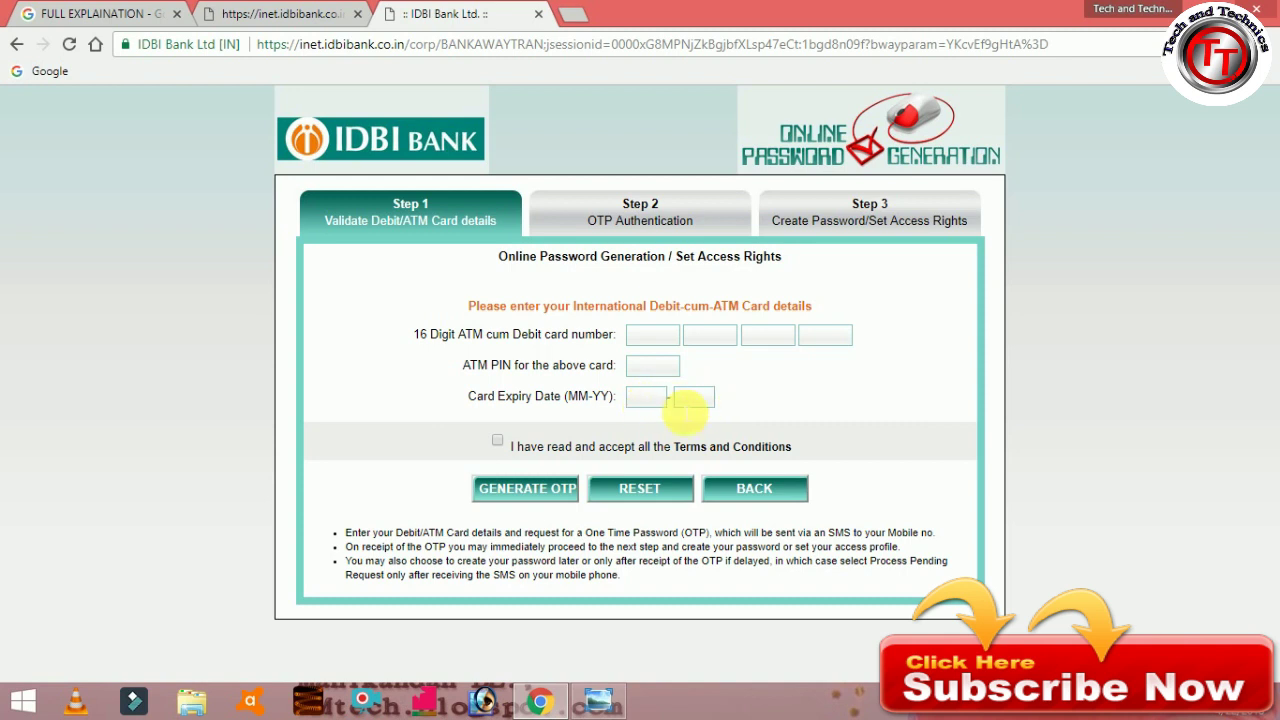
Generate an OTP for the entered debit card details
{"action": "left_click", "coordinate": [551, 491]}
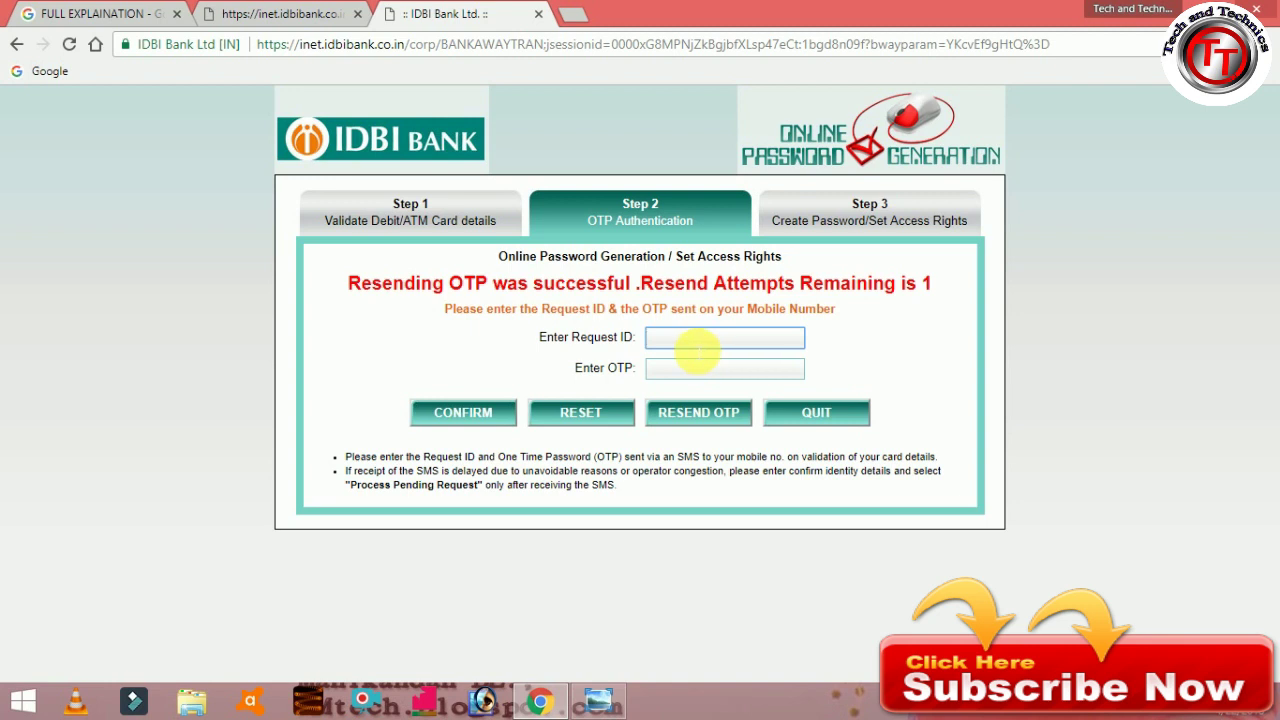
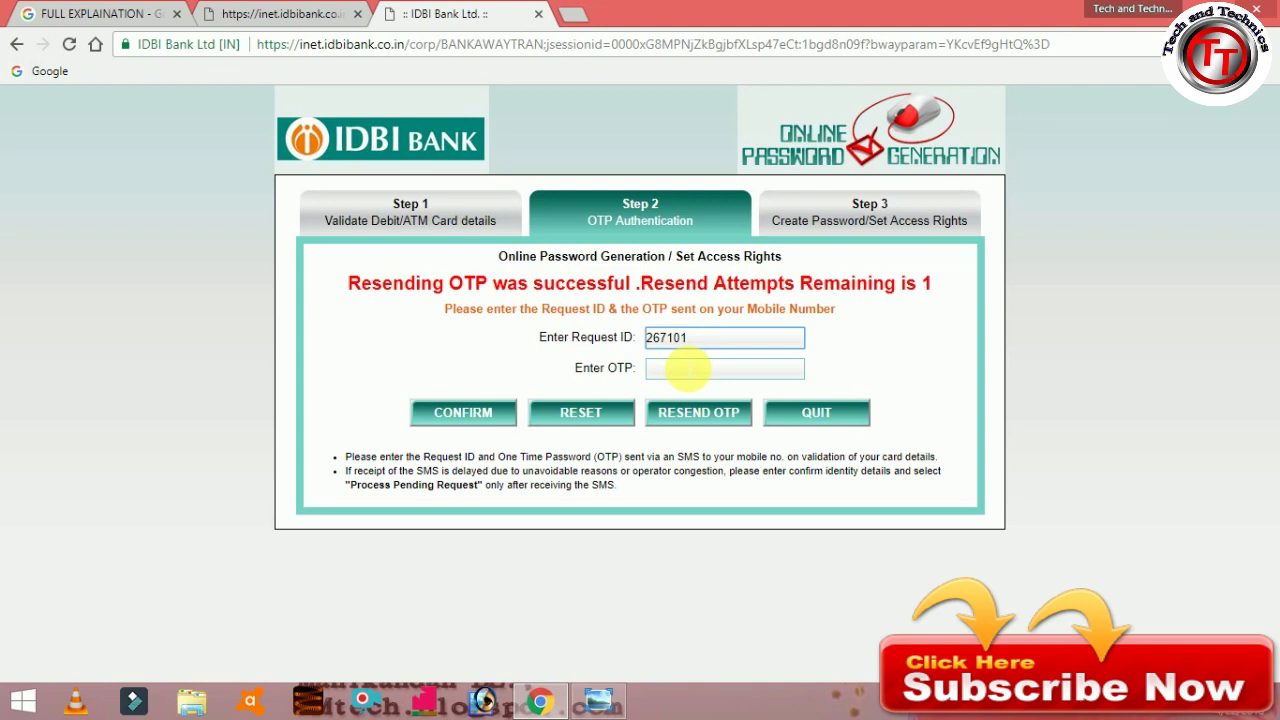
Enter the Request ID and the OTP received by SMS, and confirm them
{"action": "left_click", "coordinate": [688, 375]}
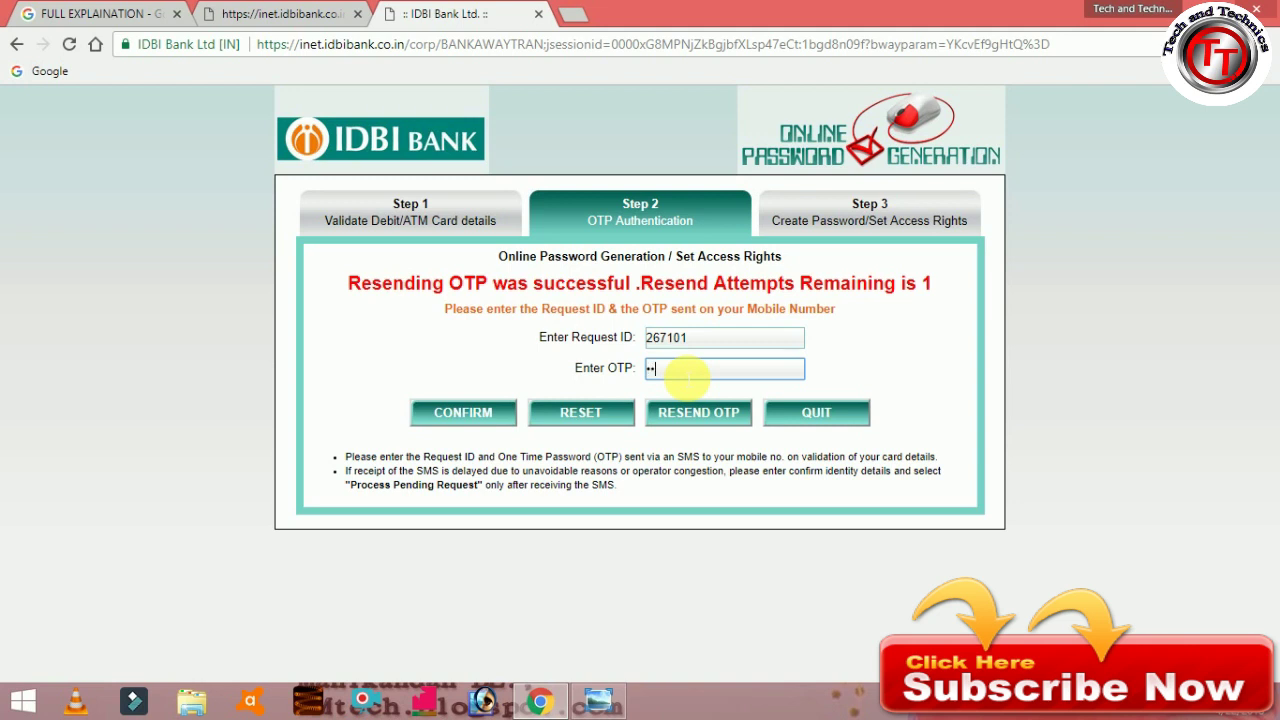
{"action": "type", "text": "1"}
{"action": "left_click", "coordinate": [494, 417]}
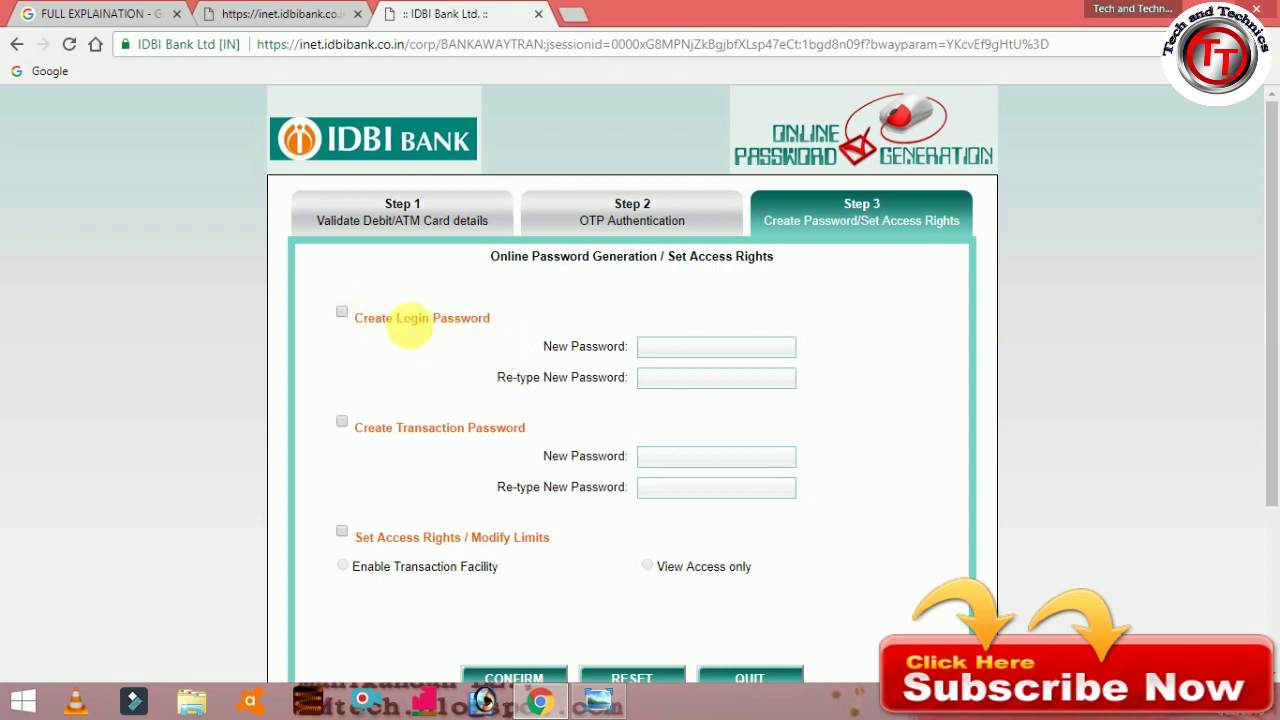
Tick Create Login Password, Create Transaction Password and Set Access Rights / Modify Limits
{"action": "left_click", "coordinate": [342, 313]}
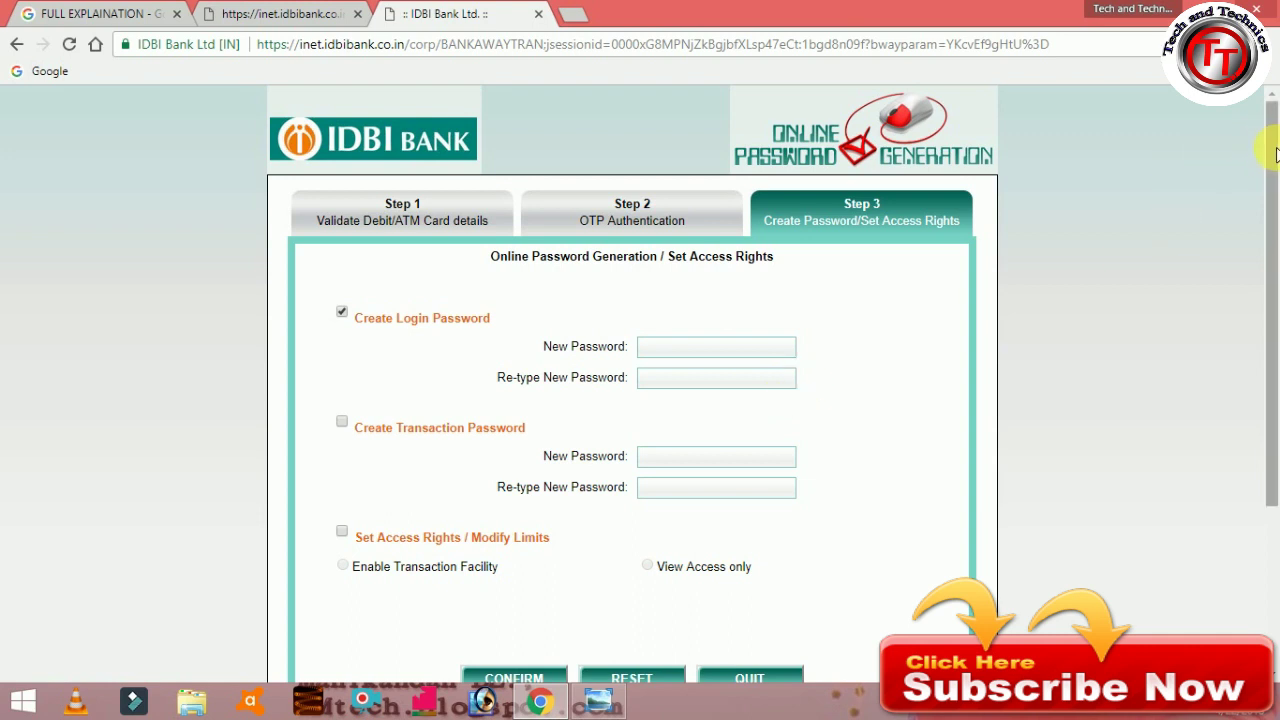
{"action": "left_click_drag", "start_coordinate": [1273, 157], "coordinate": [1273, 195]}
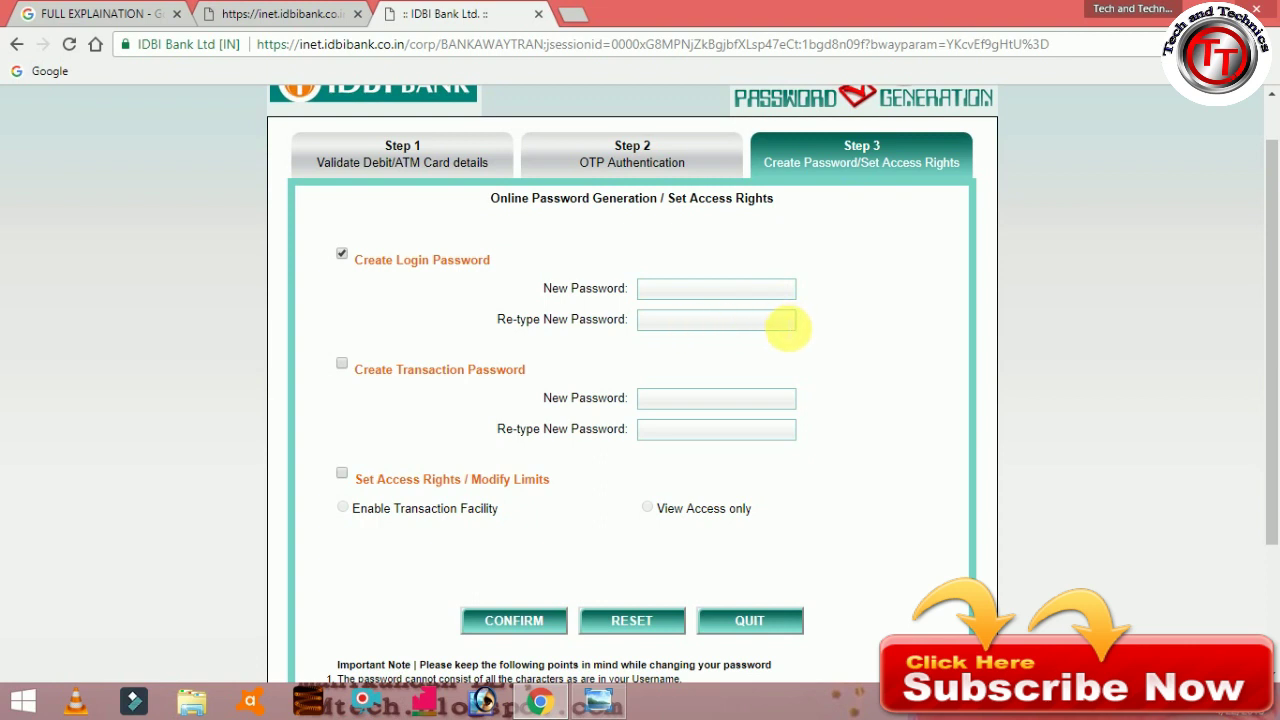
{"action": "left_click_drag", "start_coordinate": [1274, 188], "coordinate": [1273, 263]}
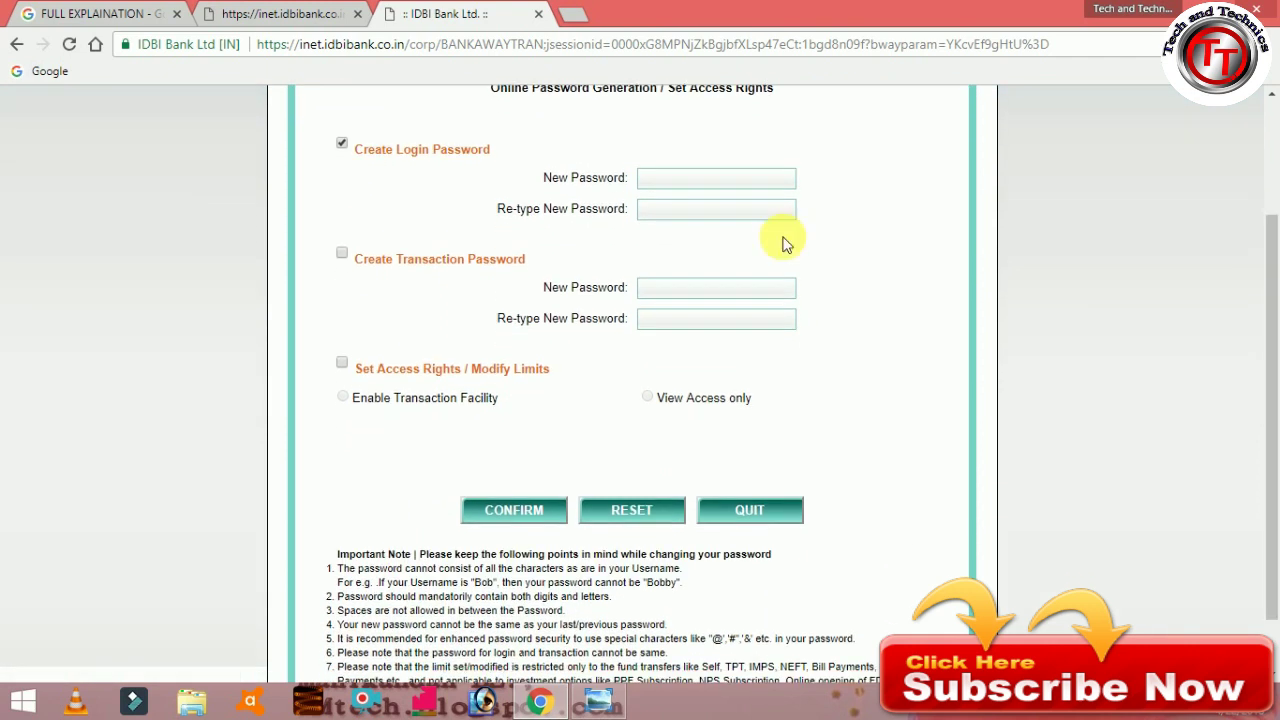
{"action": "left_click", "coordinate": [342, 255]}
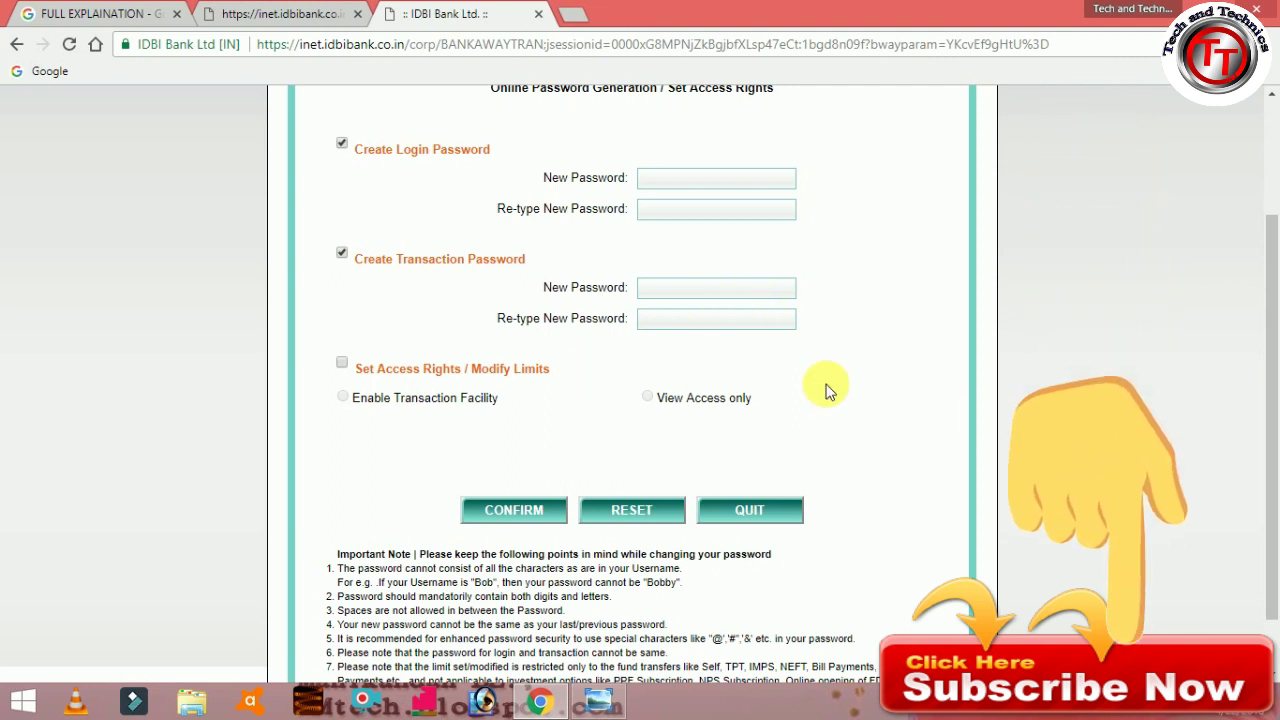
{"action": "left_click_drag", "start_coordinate": [1268, 349], "coordinate": [1268, 395]}
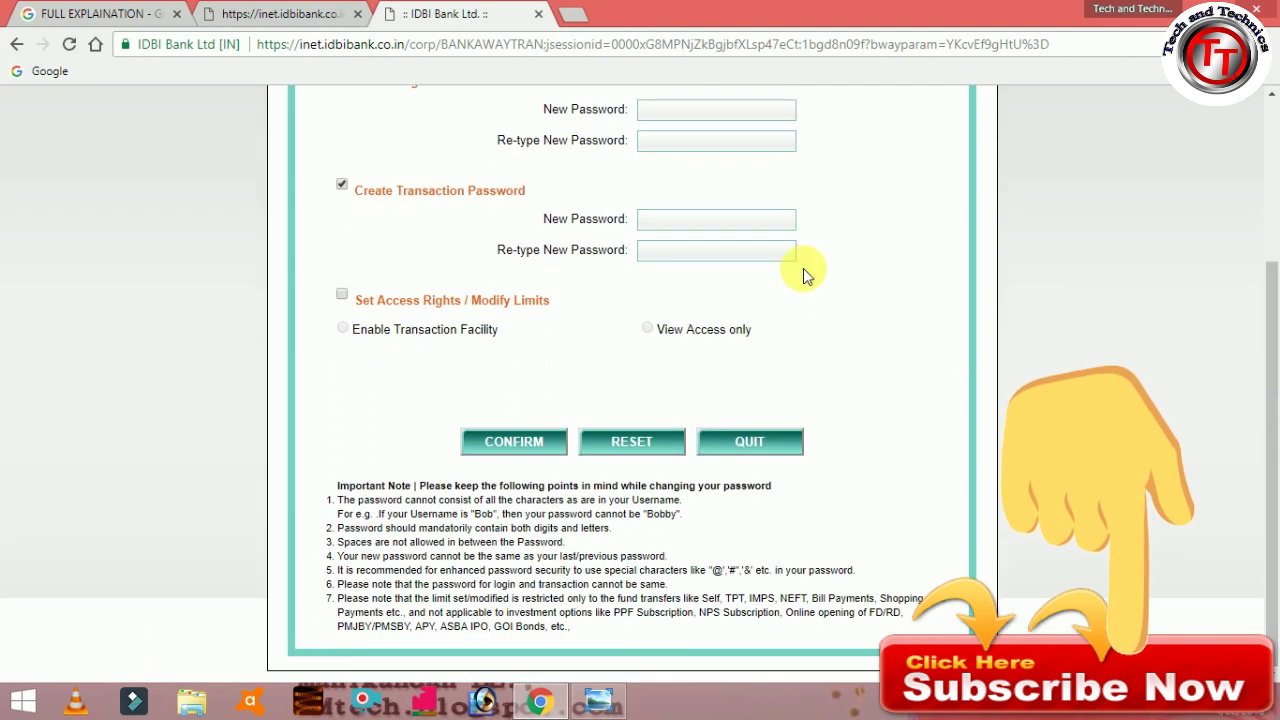
{"action": "left_click", "coordinate": [343, 296]}
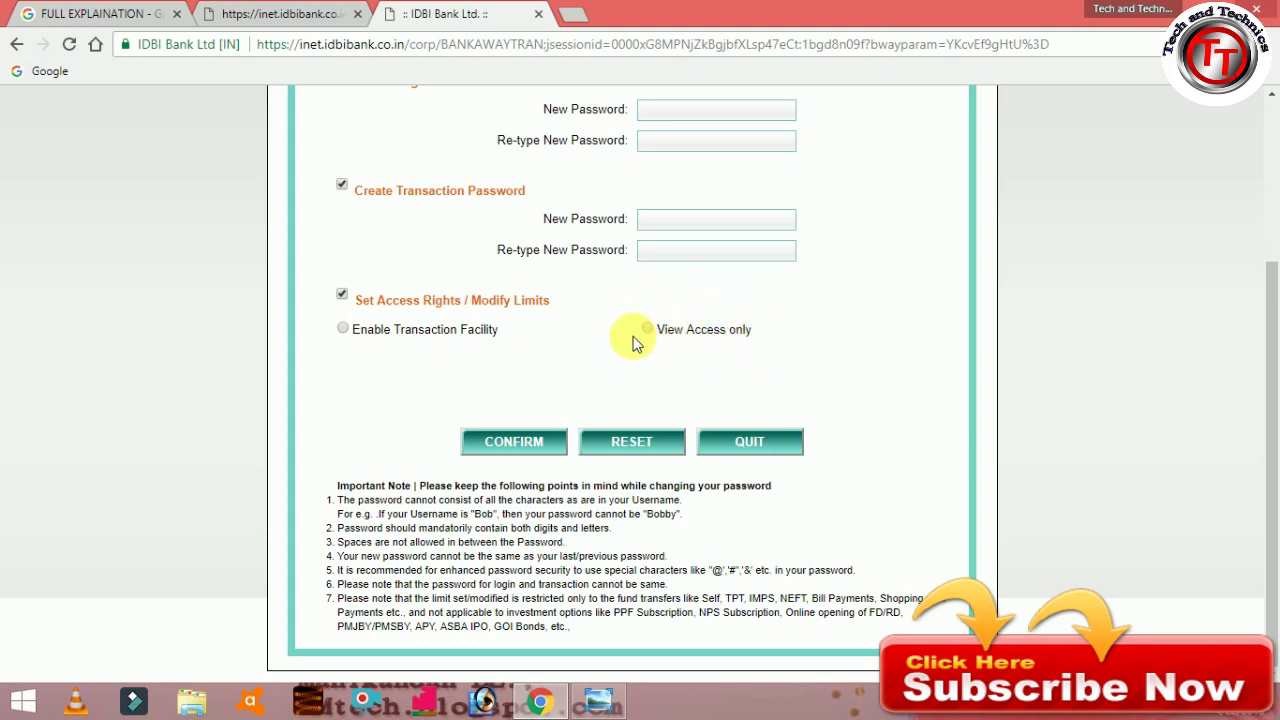
Enable the transaction facility with a 100000 daily limit (Rs.50000 within and outside bank)
{"action": "left_click", "coordinate": [341, 332]}
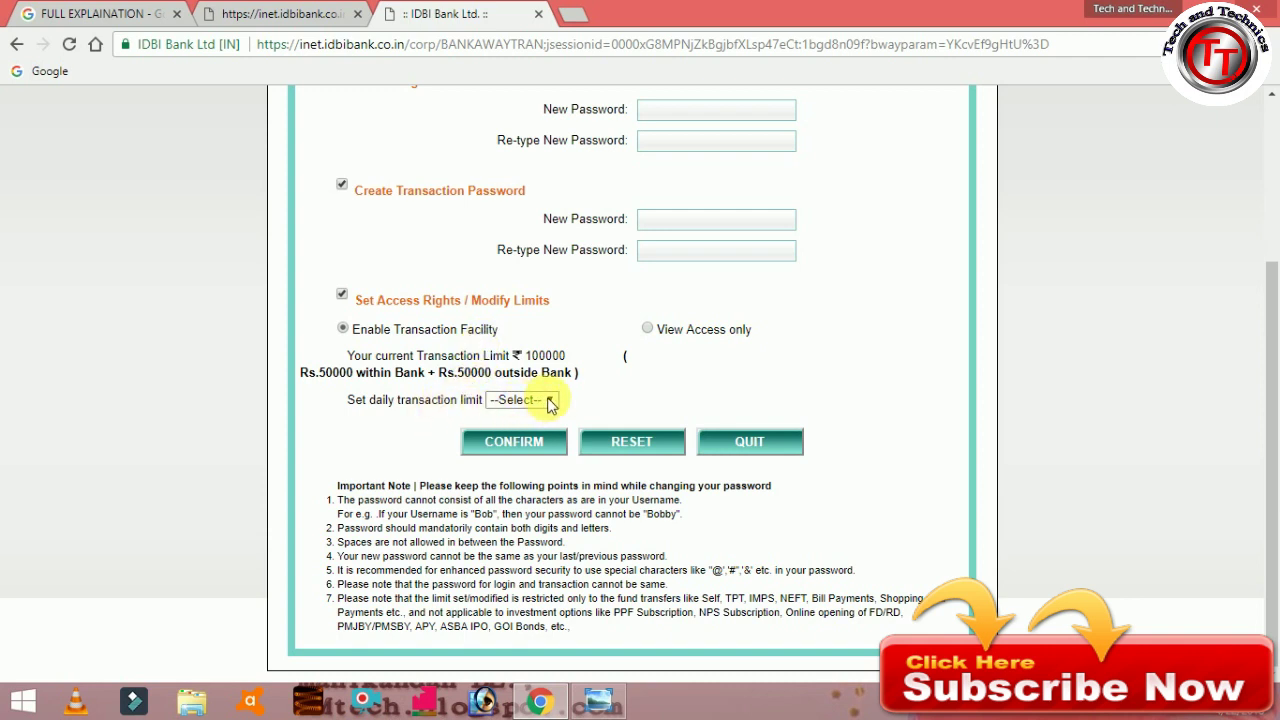
{"action": "left_click", "coordinate": [550, 403]}
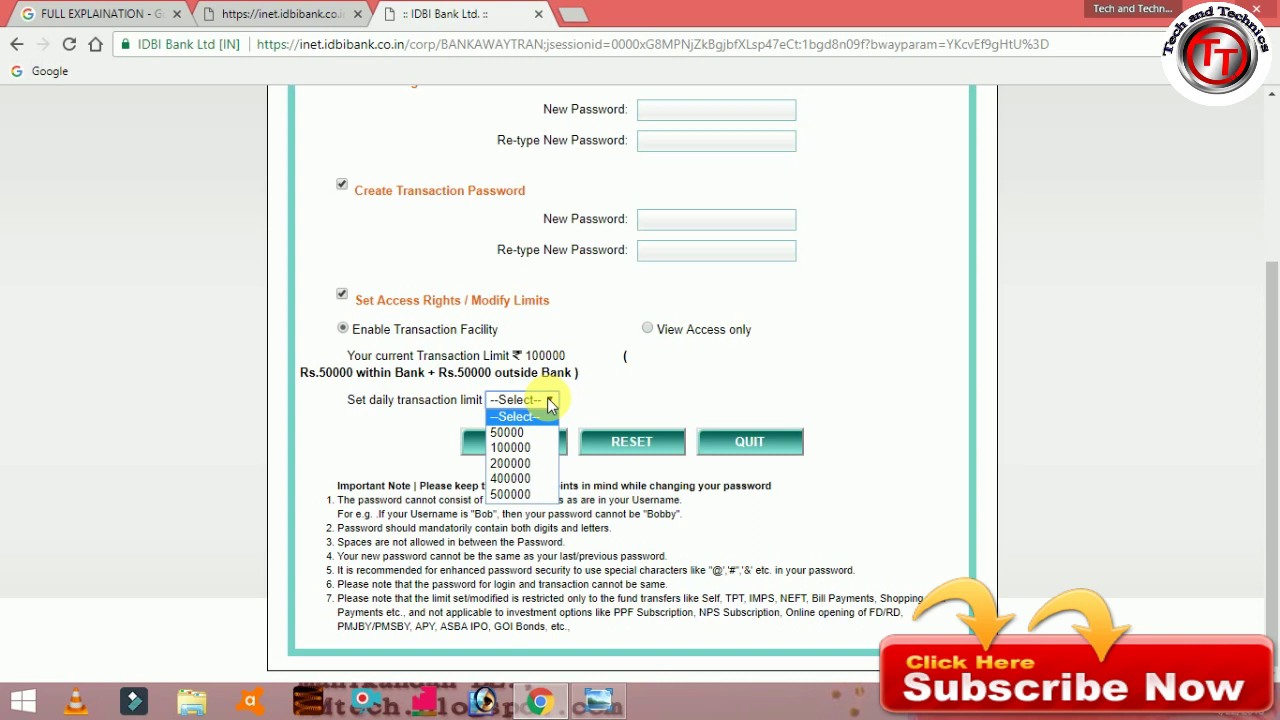
{"action": "left_click", "coordinate": [1274, 393]}
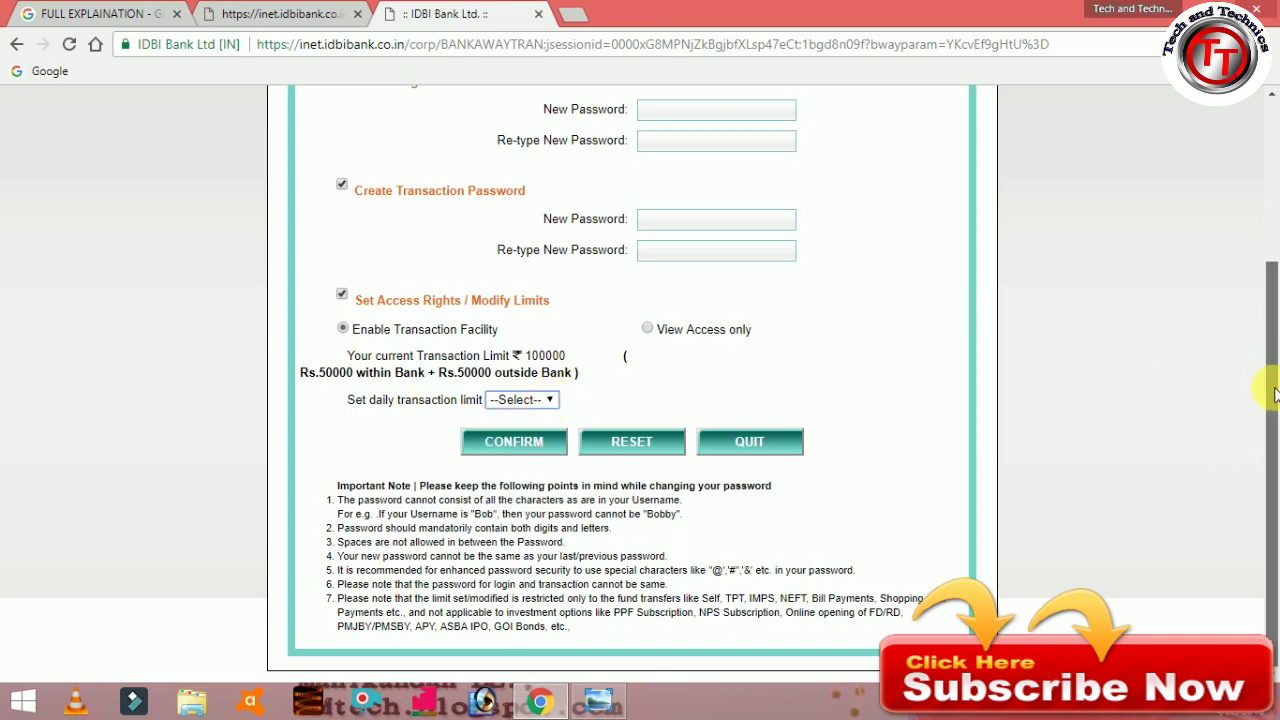
{"action": "left_click", "coordinate": [550, 402]}
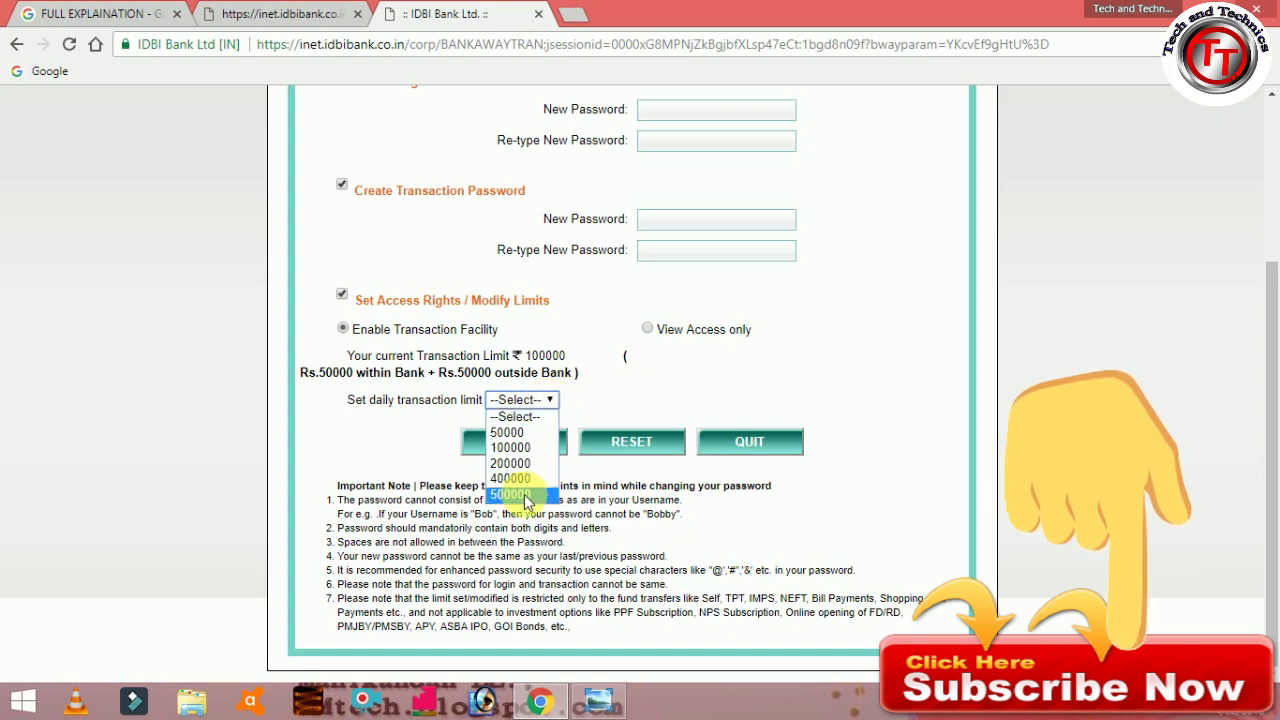
{"action": "left_click", "coordinate": [510, 463]}
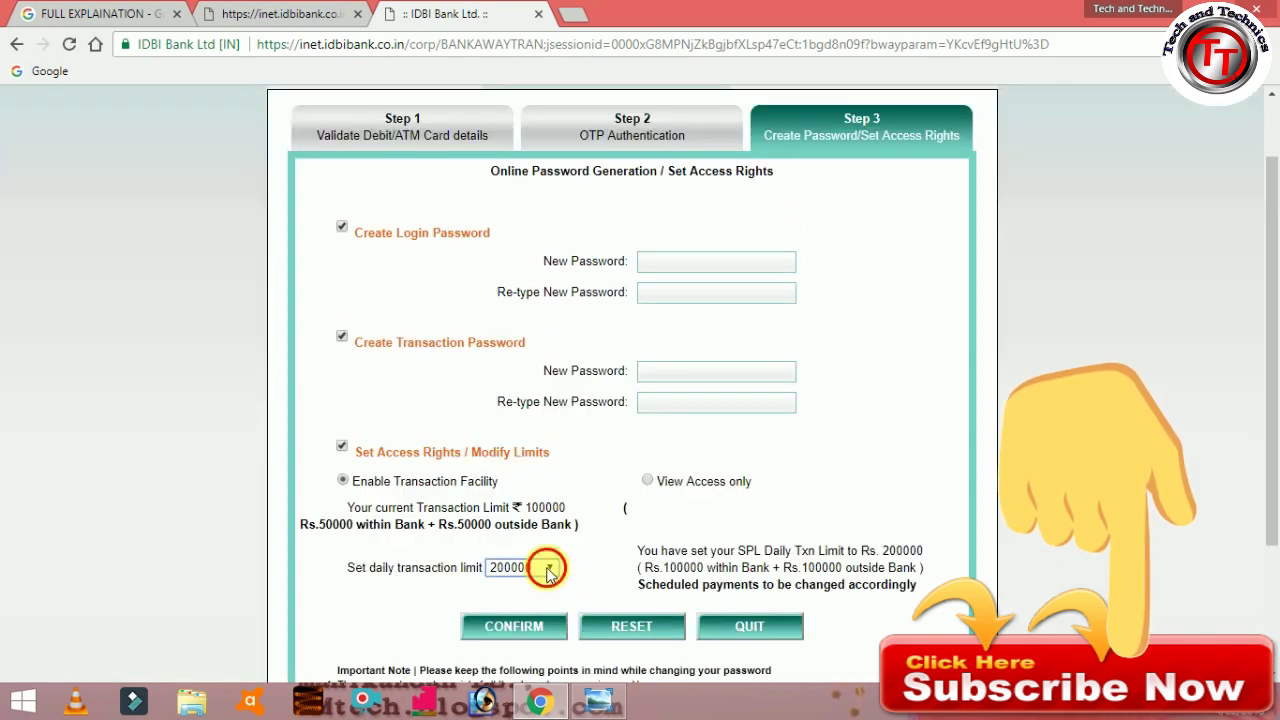
{"action": "left_click", "coordinate": [549, 568]}
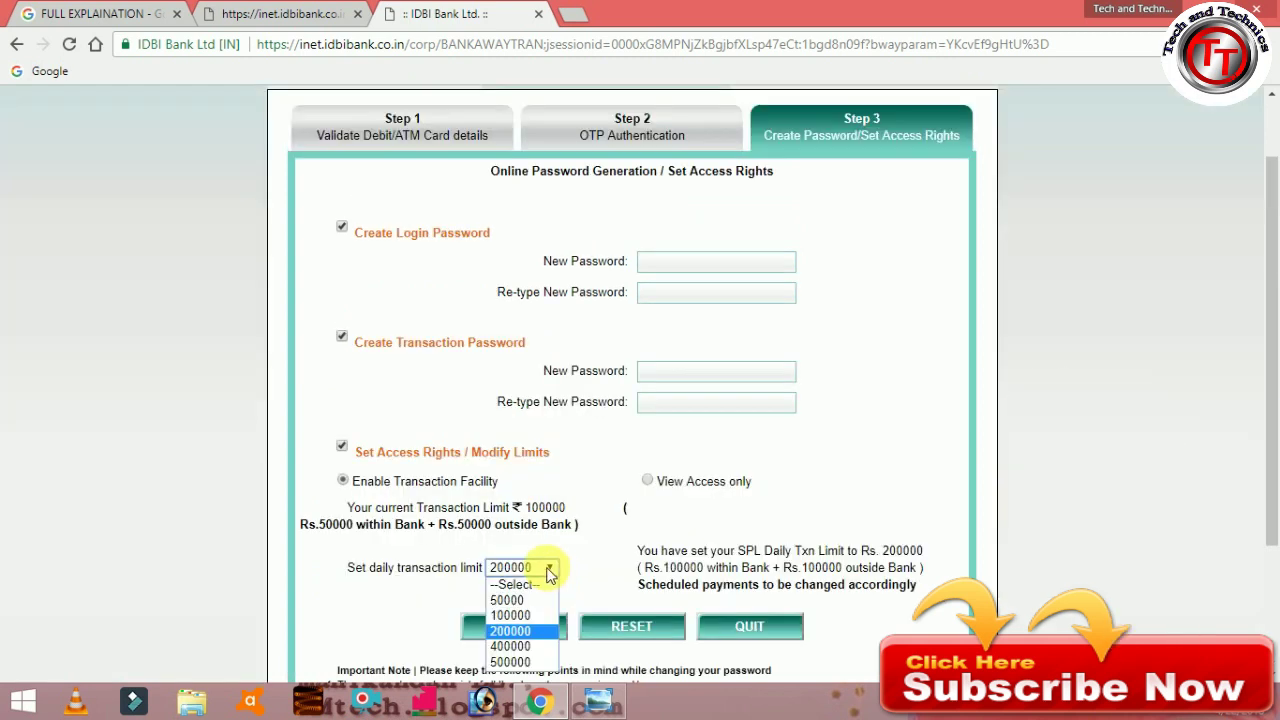
{"action": "left_click", "coordinate": [522, 630]}
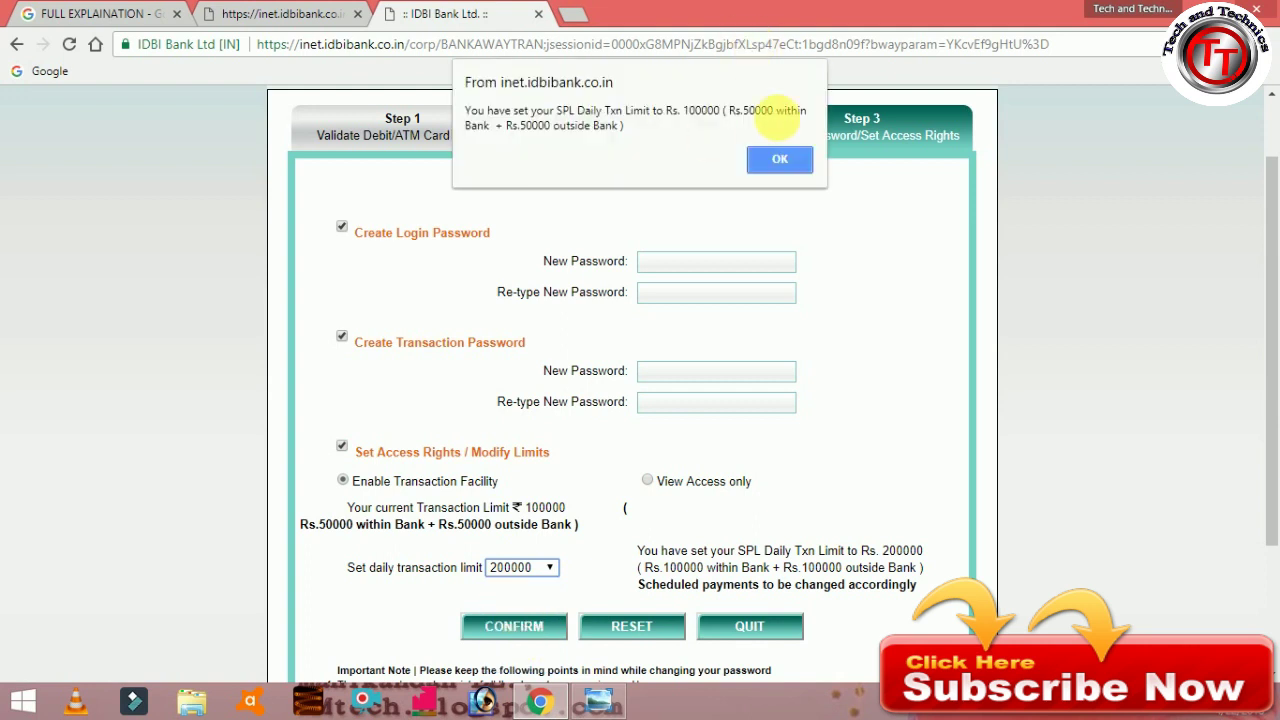
{"action": "left_click", "coordinate": [798, 161]}
{"action": "left_click_drag", "start_coordinate": [1272, 312], "coordinate": [1257, 343]}
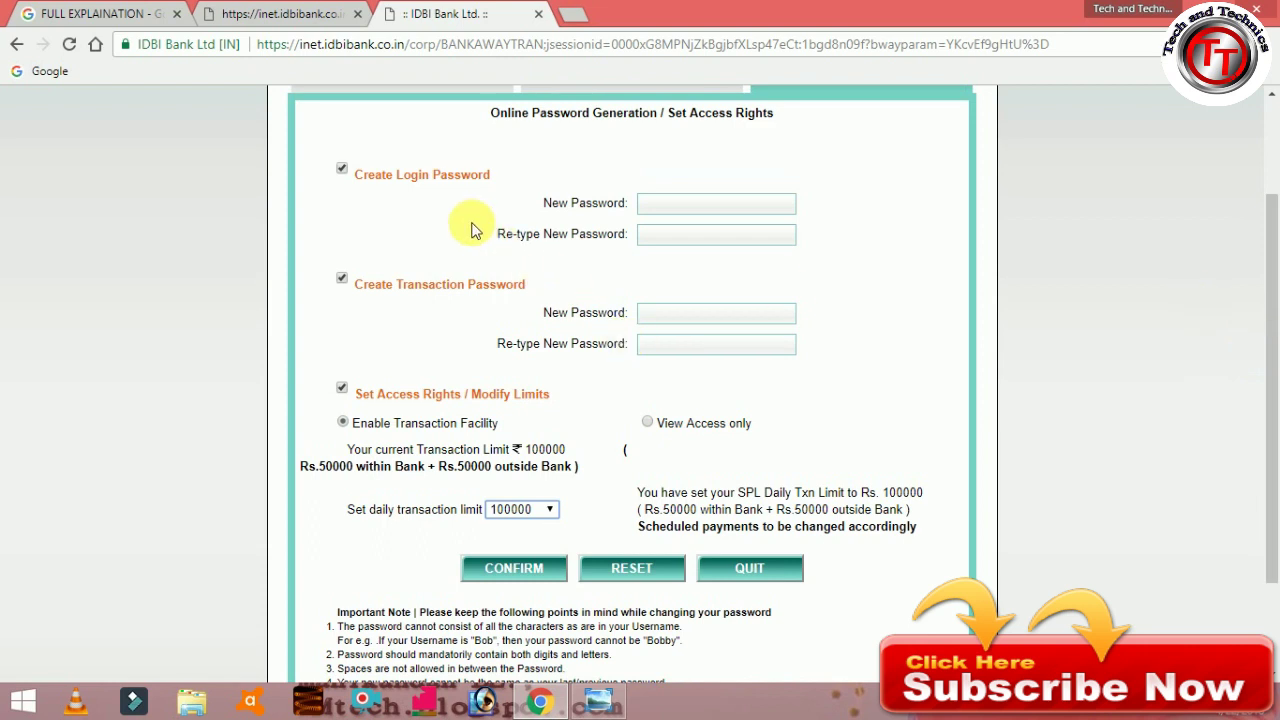
Enter and retype the new login password and the new transaction password
{"action": "left_click", "coordinate": [678, 205]}
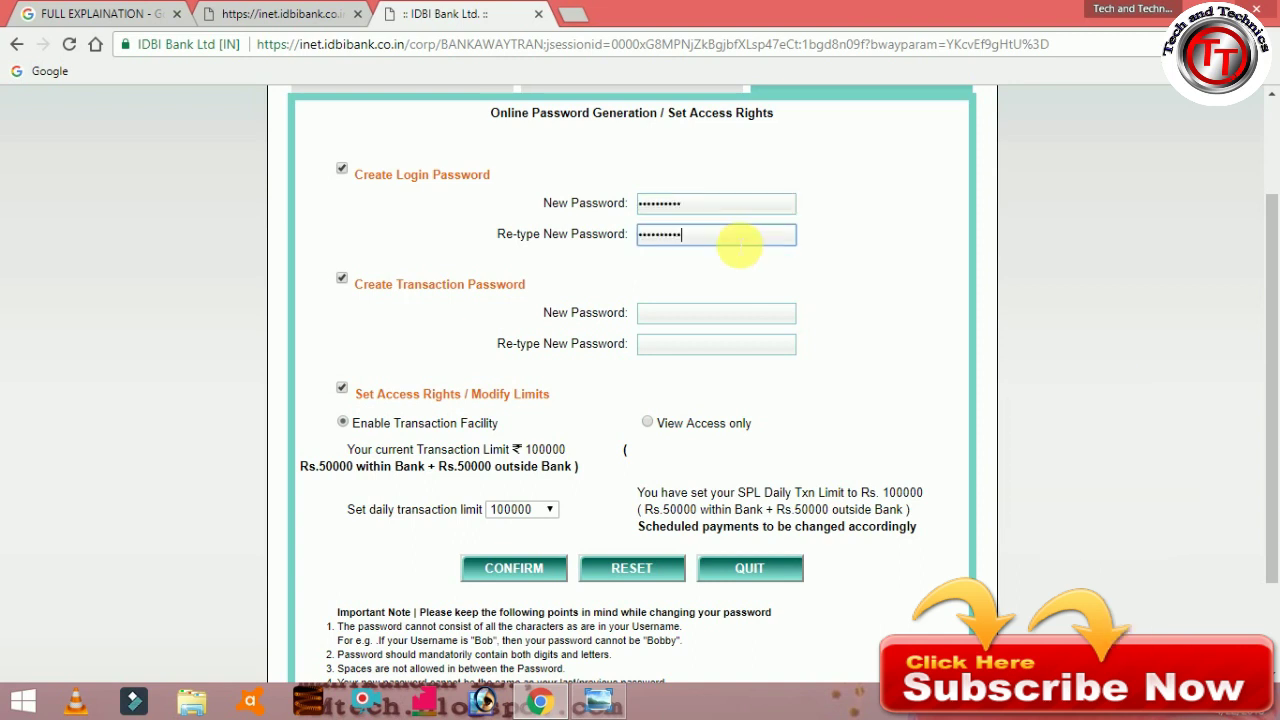
{"action": "left_click", "coordinate": [712, 322]}
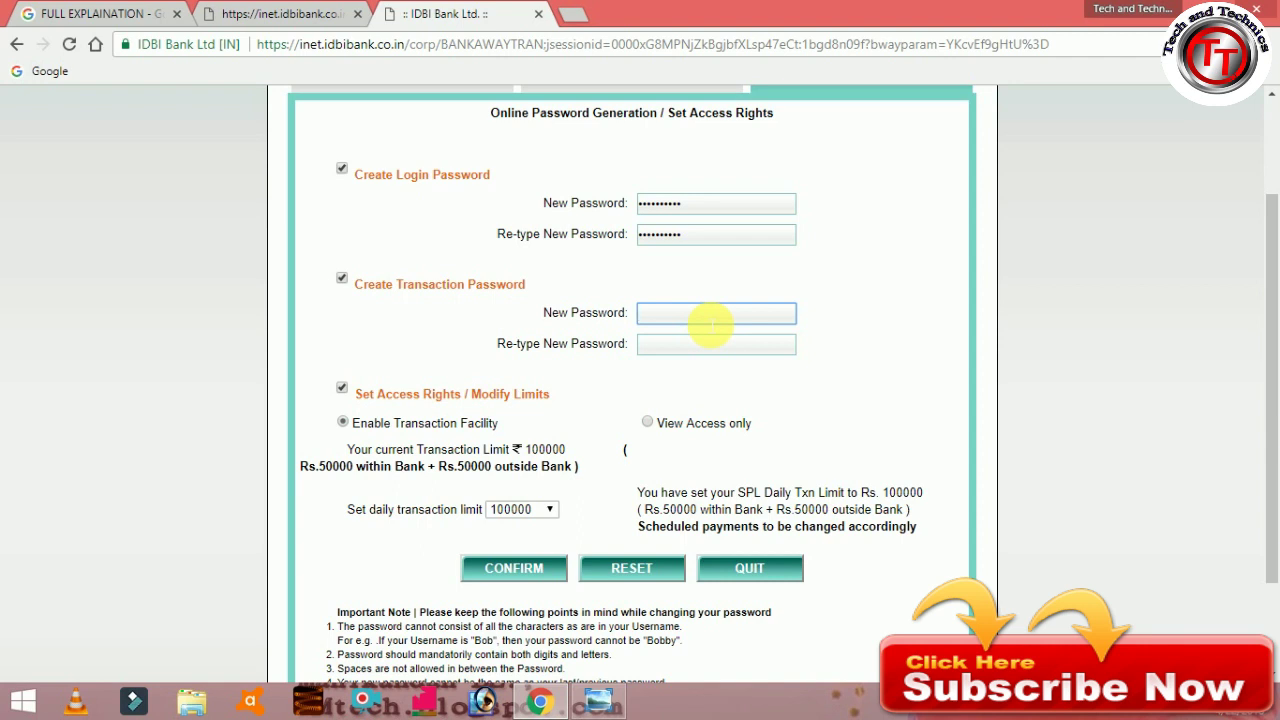
{"action": "type", "text": "••••••••••••"}
{"action": "left_click", "coordinate": [707, 345]}
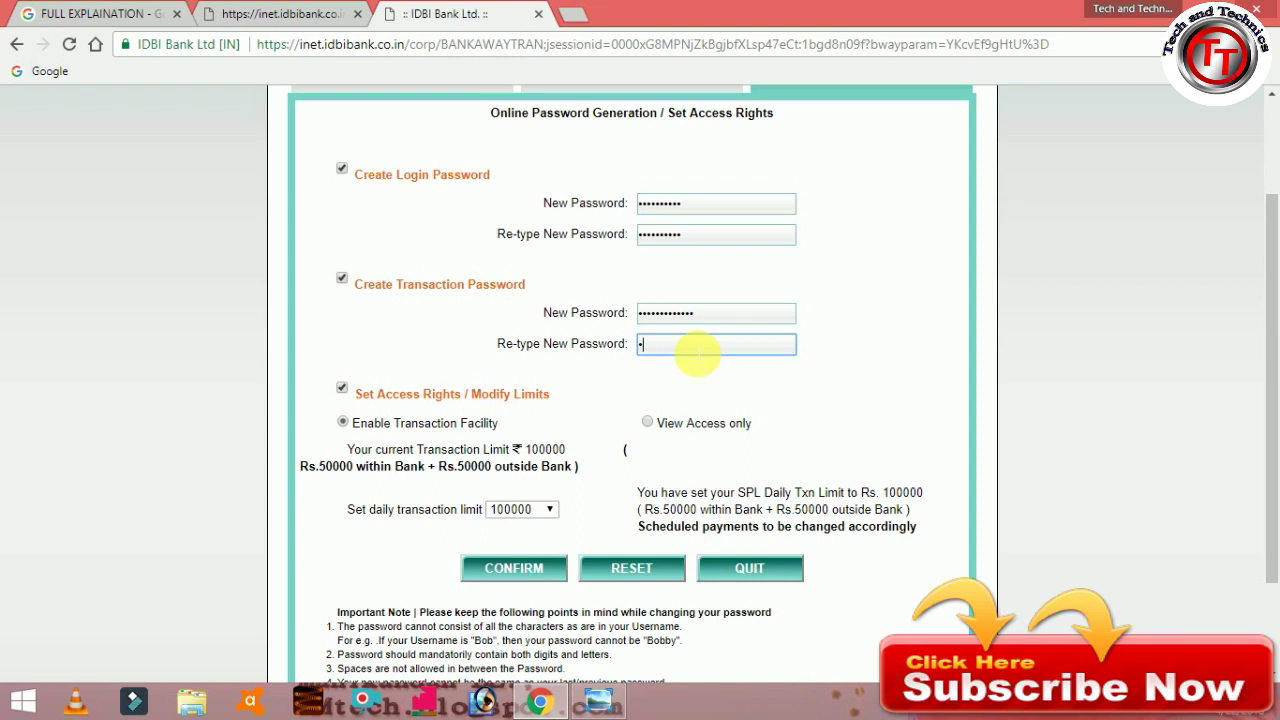
{"action": "type", "text": "************"}
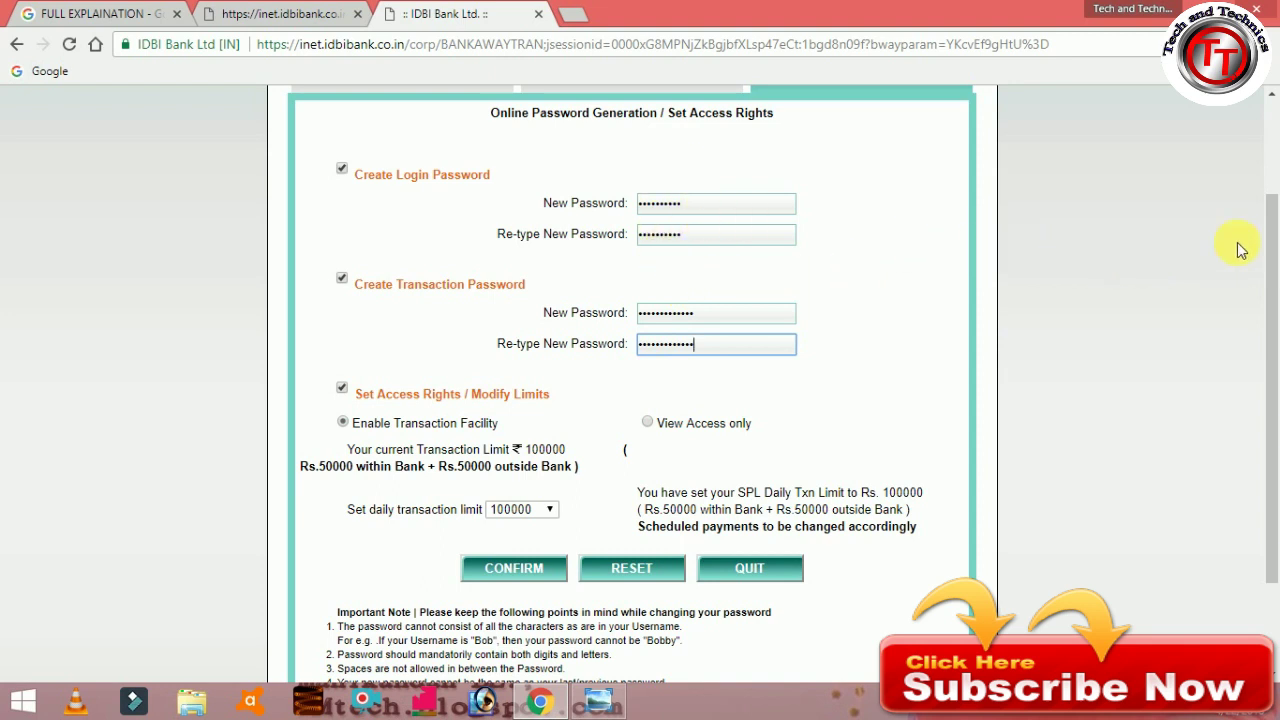
{"action": "mouse_move", "coordinate": [1272, 240]}
{"action": "left_mouse_down"}
{"action": "mouse_move", "coordinate": [1272, 298]}
{"action": "mouse_move", "coordinate": [1272, 243]}
{"action": "left_mouse_up"}
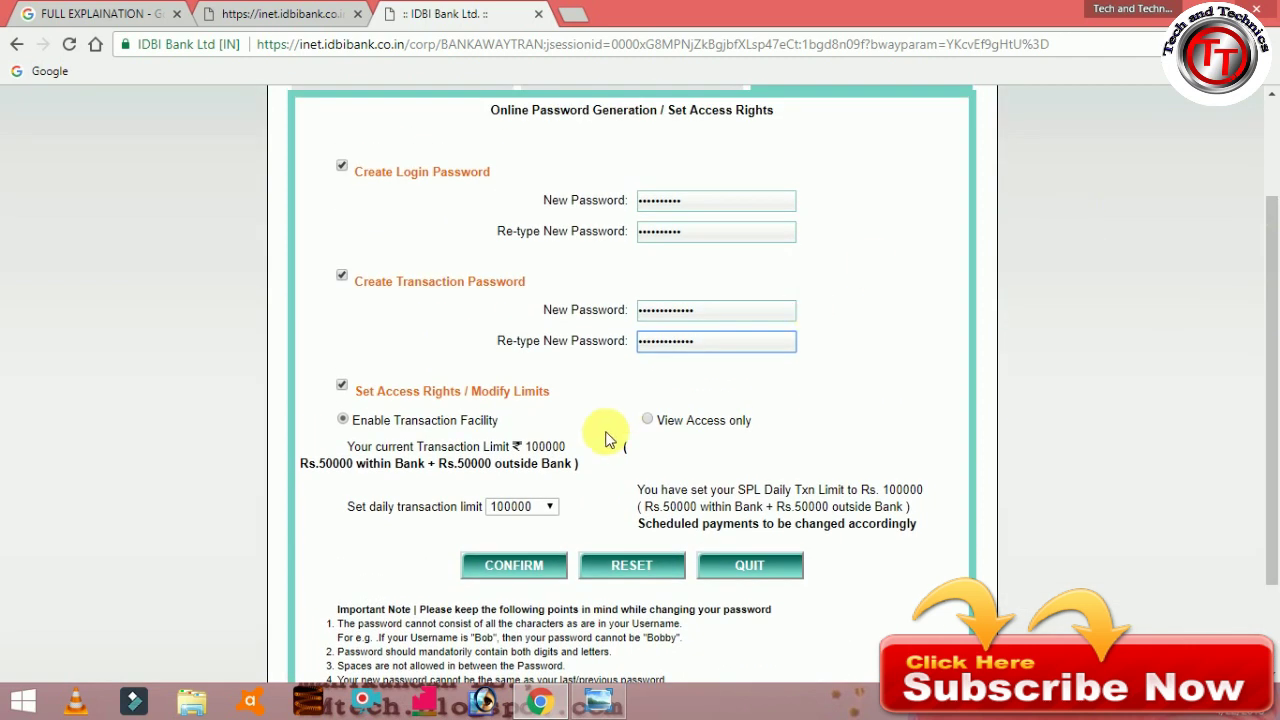
Confirm the new passwords and limit, decline Chrome's password saving, and return to login
{"action": "left_click", "coordinate": [517, 570]}
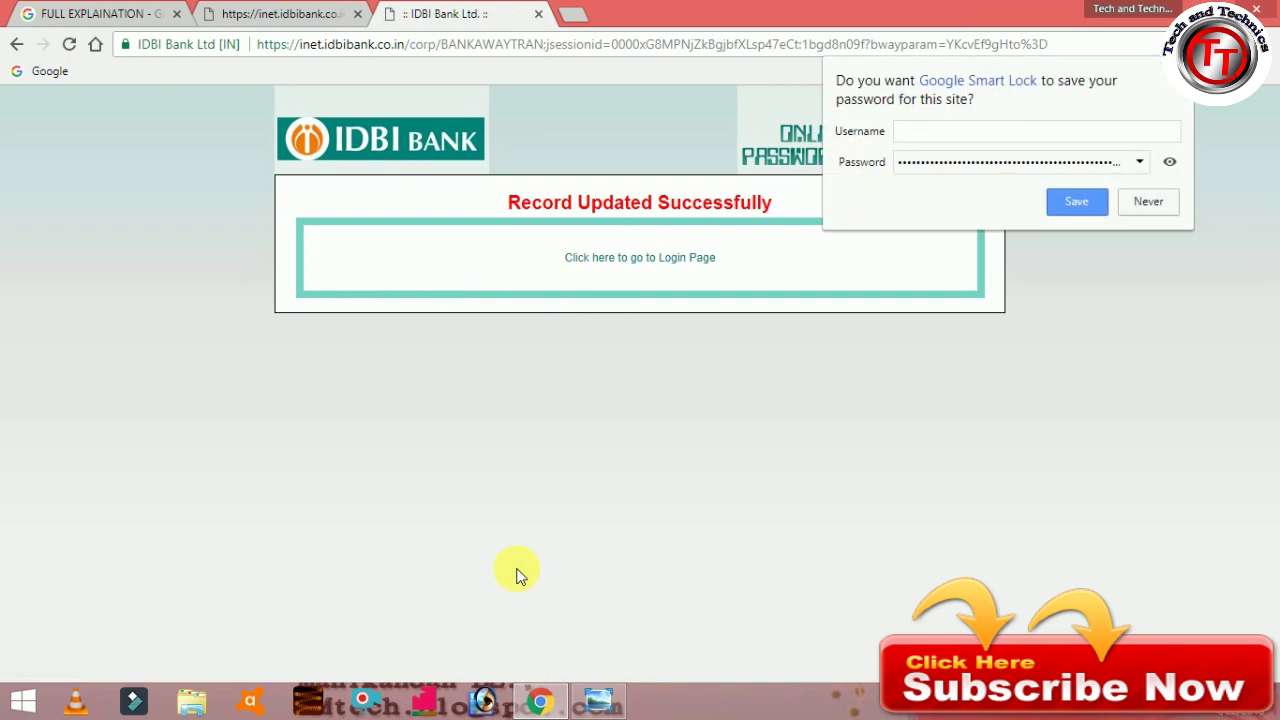
{"action": "left_click", "coordinate": [1148, 204]}
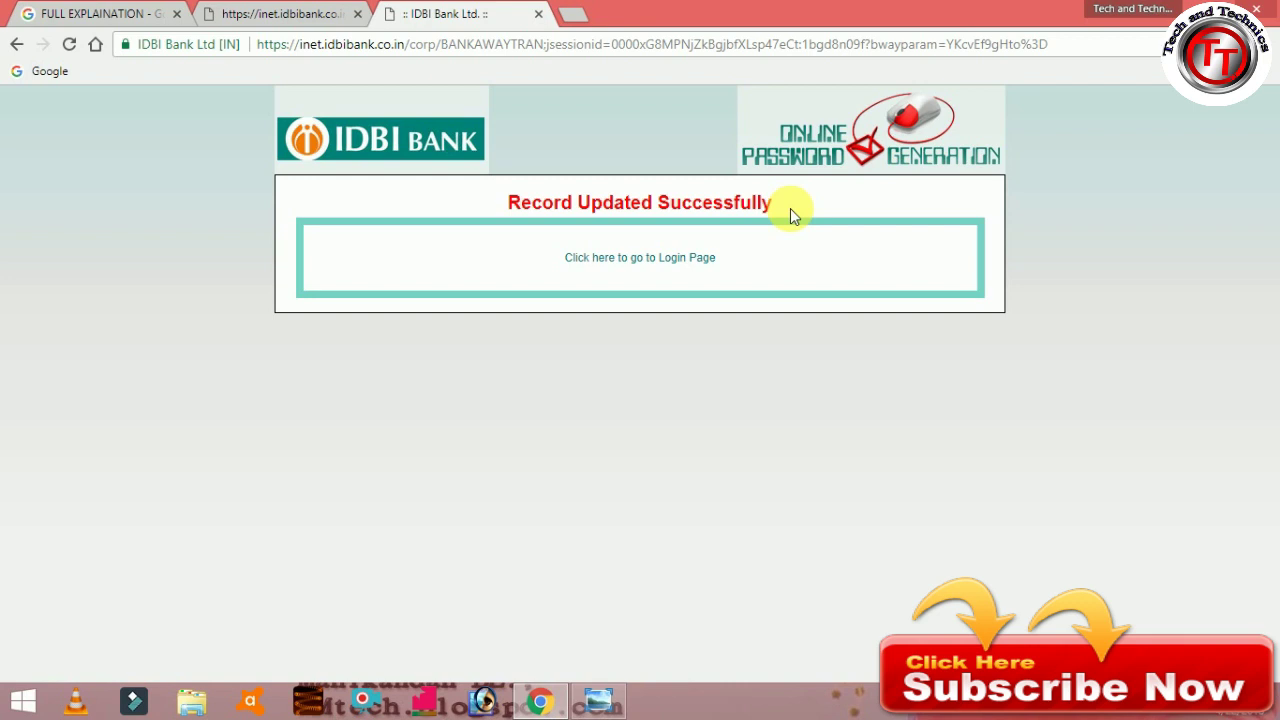
{"action": "left_click", "coordinate": [707, 260]}
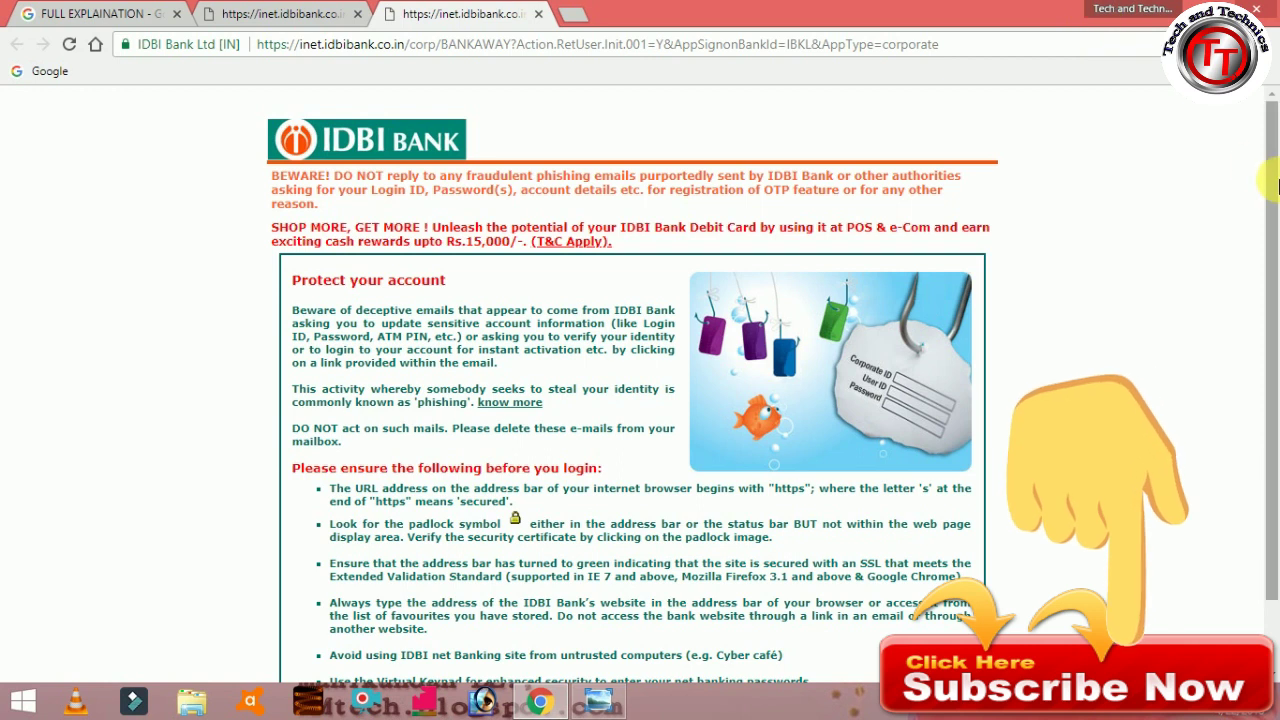
Sign in with the customer ID and the new login password
{"action": "scroll", "coordinate": [1276, 318], "scroll_direction": "down", "scroll_amount": 1}
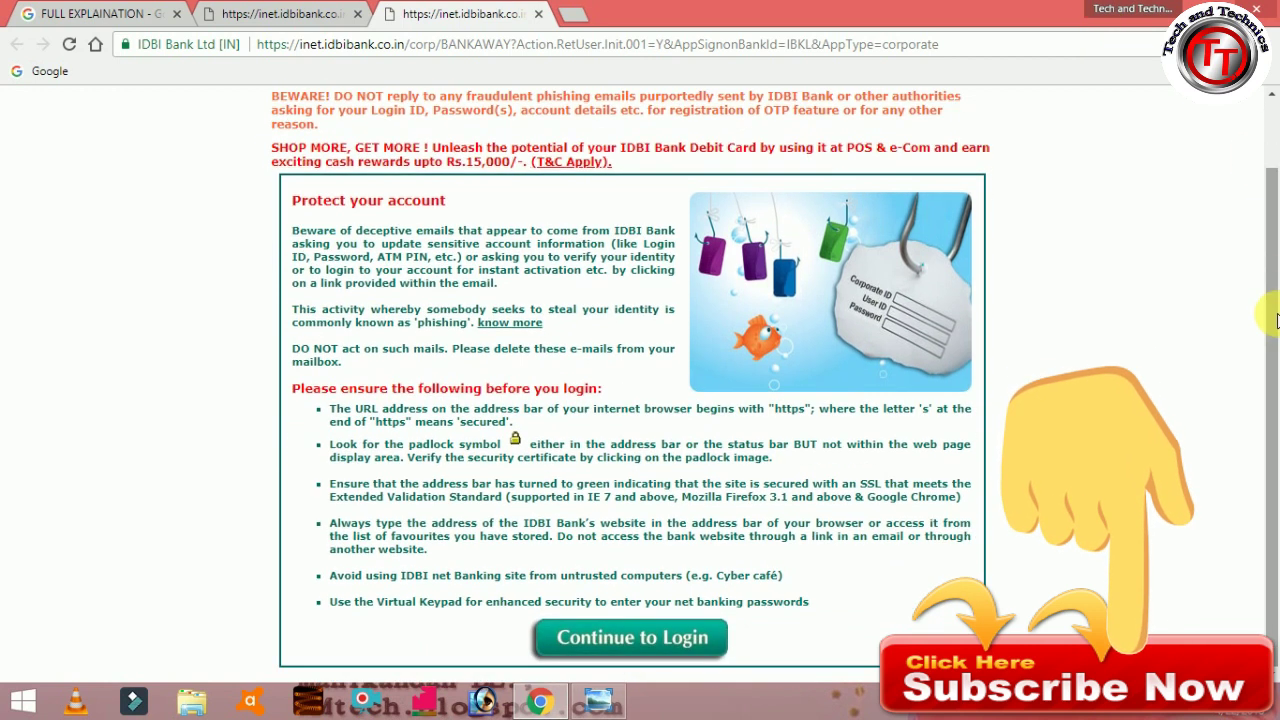
{"action": "left_click", "coordinate": [681, 637]}
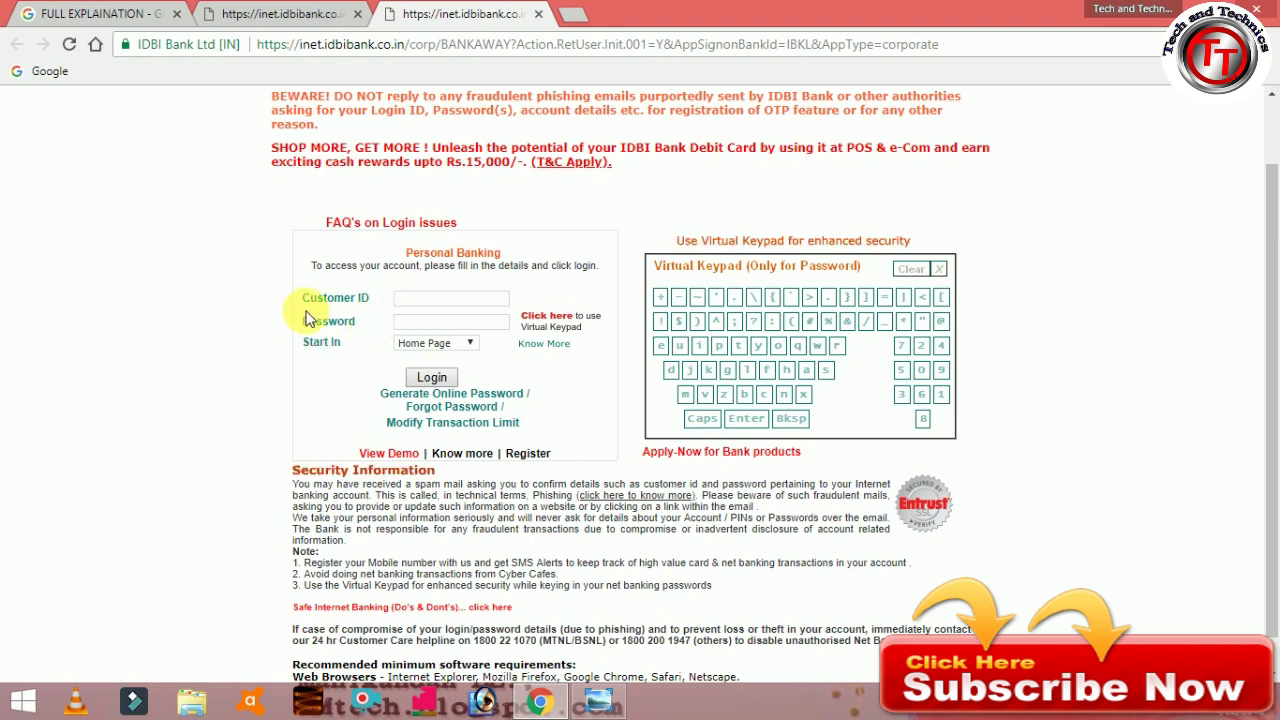
{"action": "left_click", "coordinate": [437, 300]}
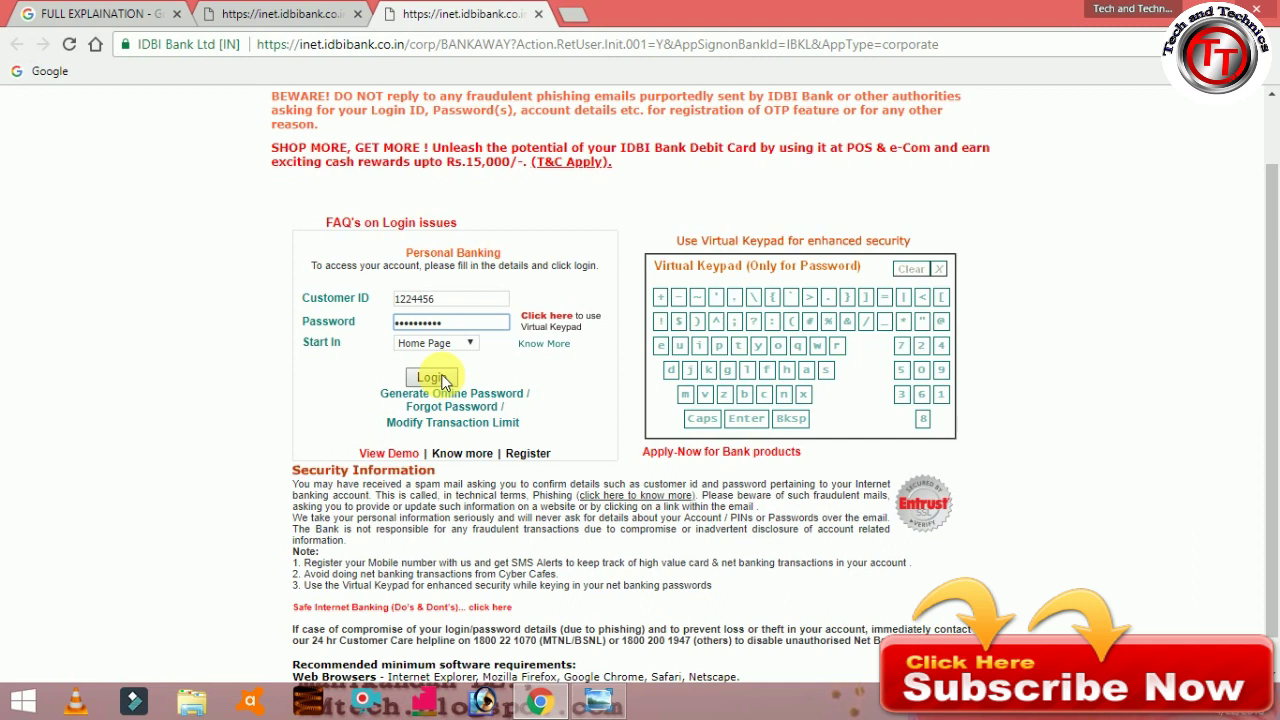
{"action": "left_click", "coordinate": [441, 379]}
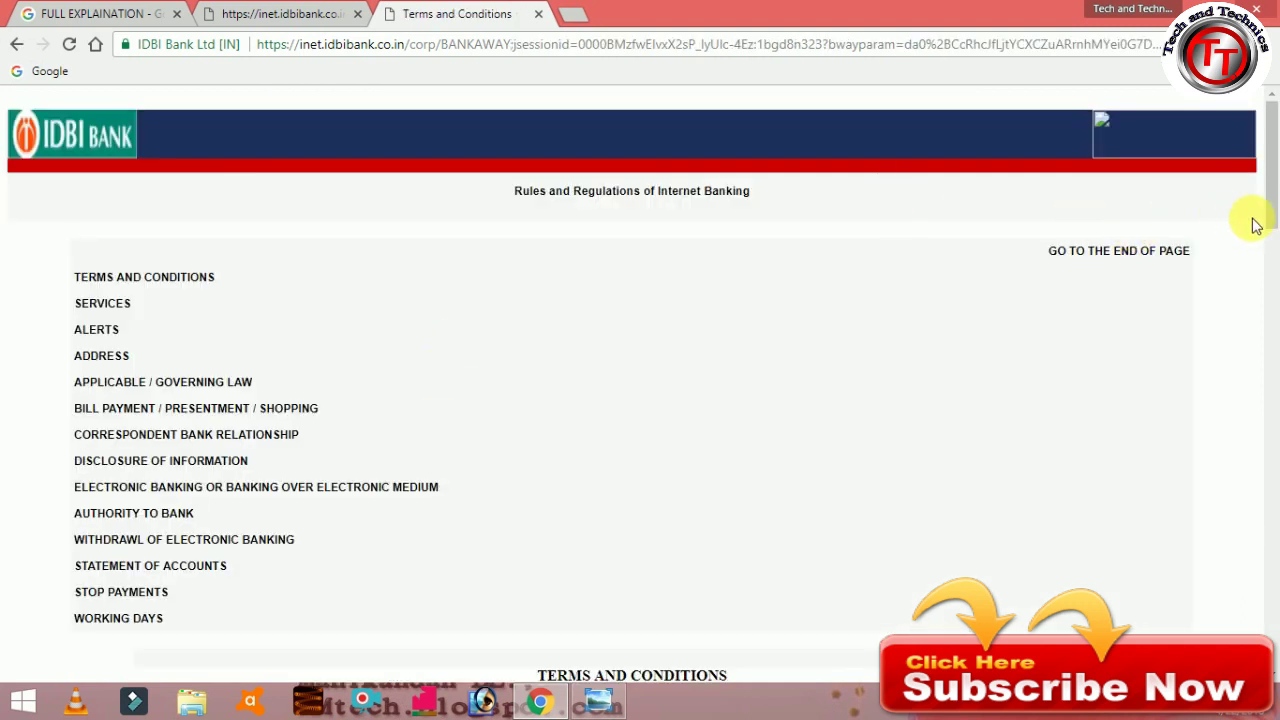
Read through the IDBI Net Banking Terms and Conditions to the end and agree to them
{"action": "left_click_drag", "start_coordinate": [1275, 207], "coordinate": [1275, 222]}
{"action": "left_click_drag", "start_coordinate": [1273, 265], "coordinate": [1274, 660]}
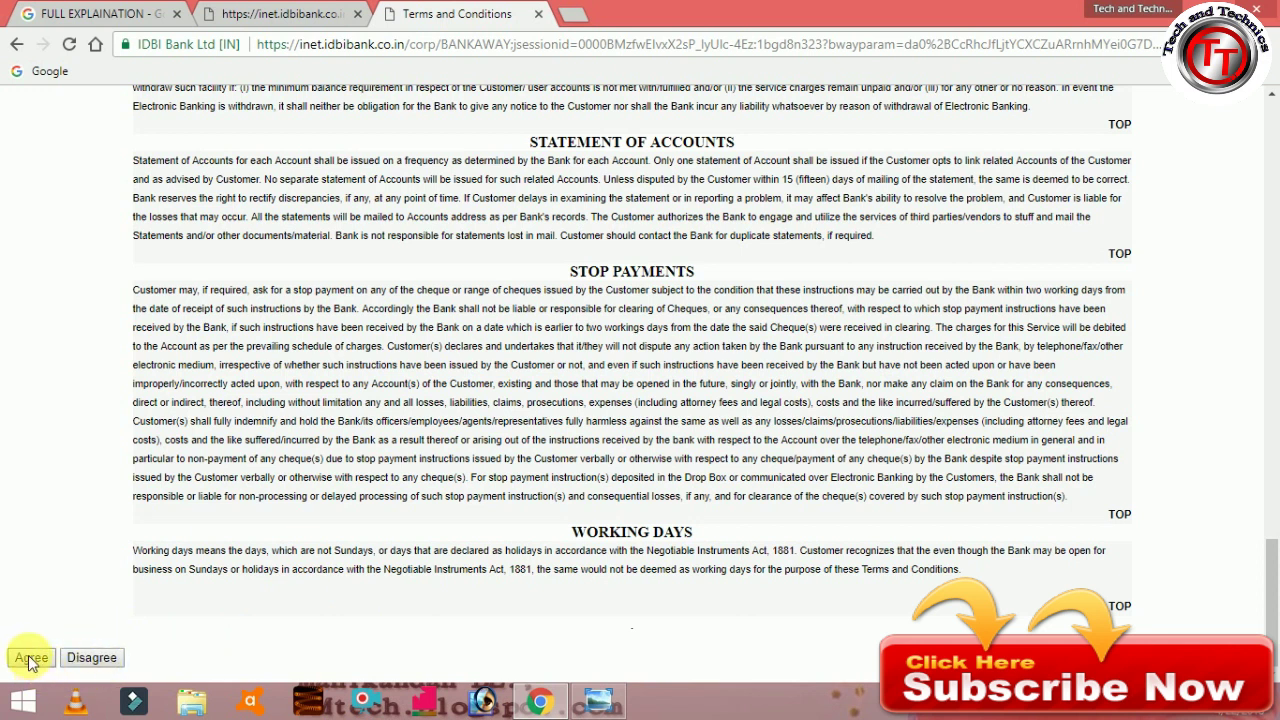
{"action": "left_click", "coordinate": [31, 658]}
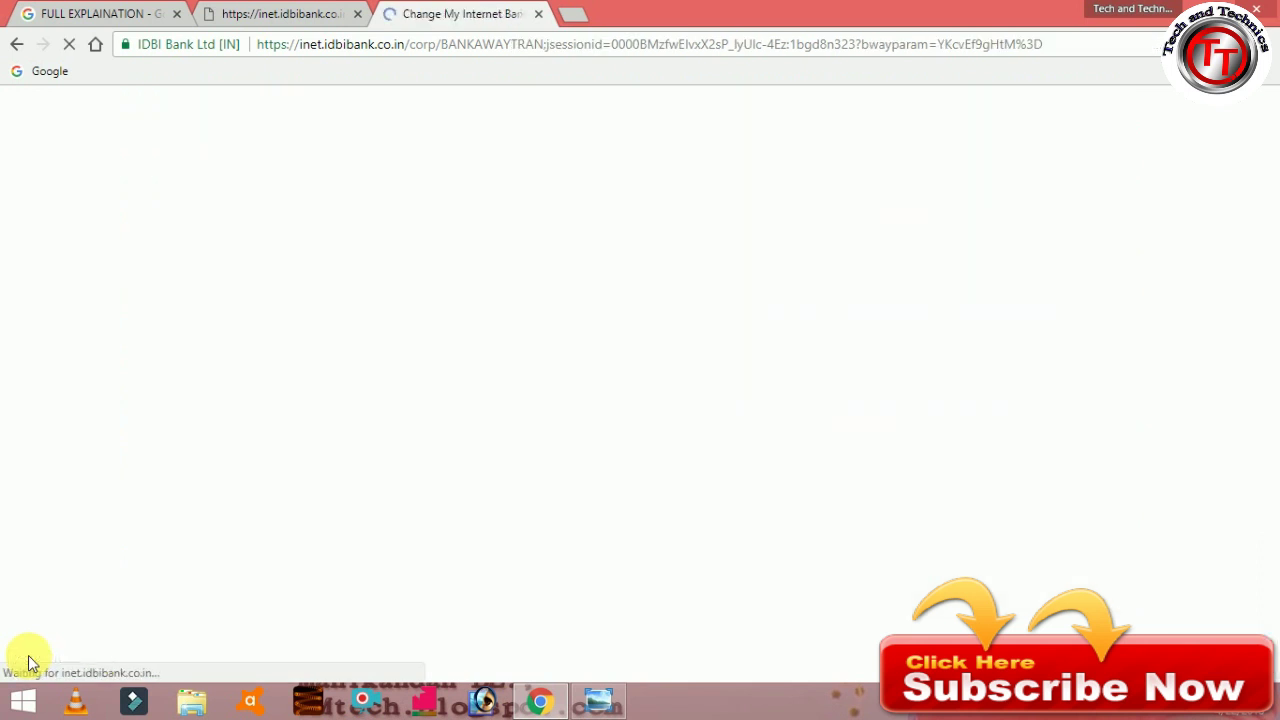